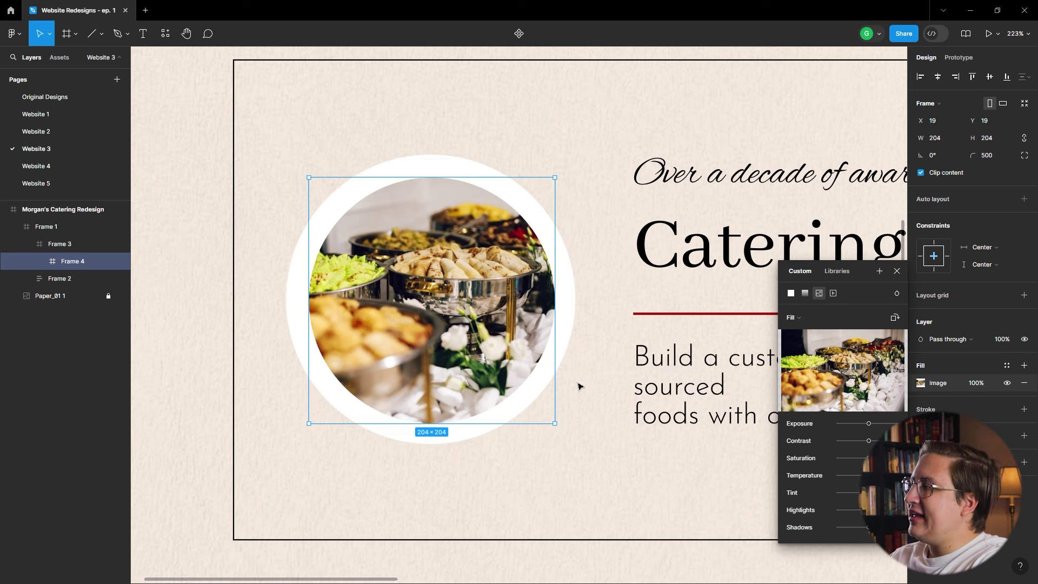
Step: Outline the circular plate frame with a C9C9C9 inside stroke of 1 and give it an inner shadow with X -4
key("Escape")
key("Escape")
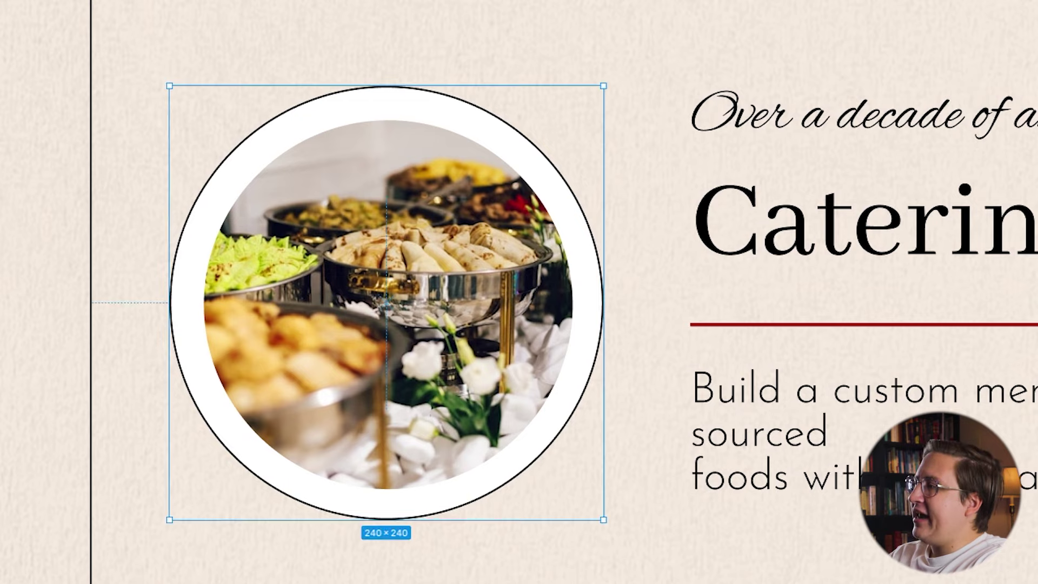
key("Escape")
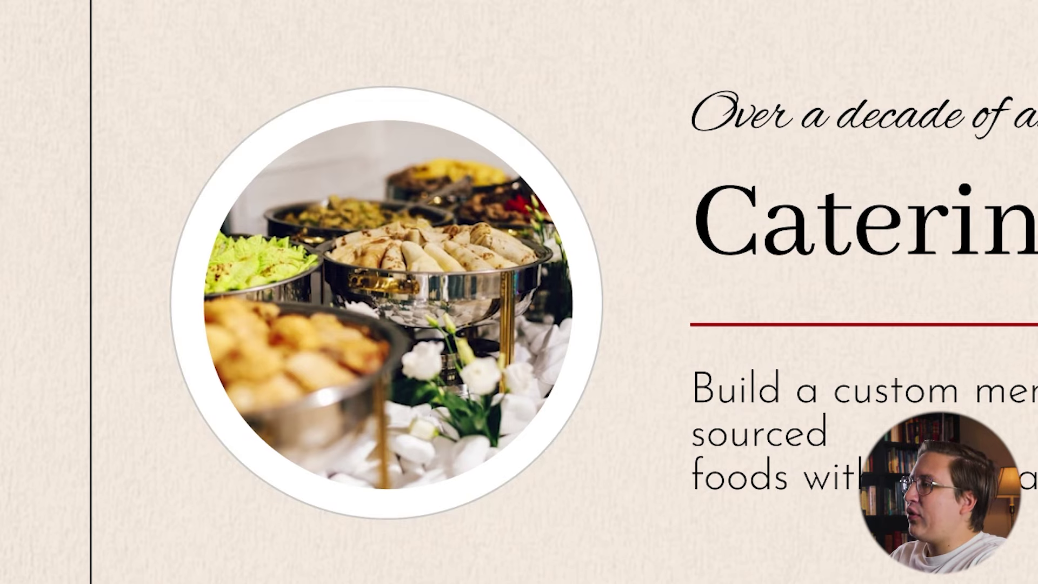
left_click(386, 302)
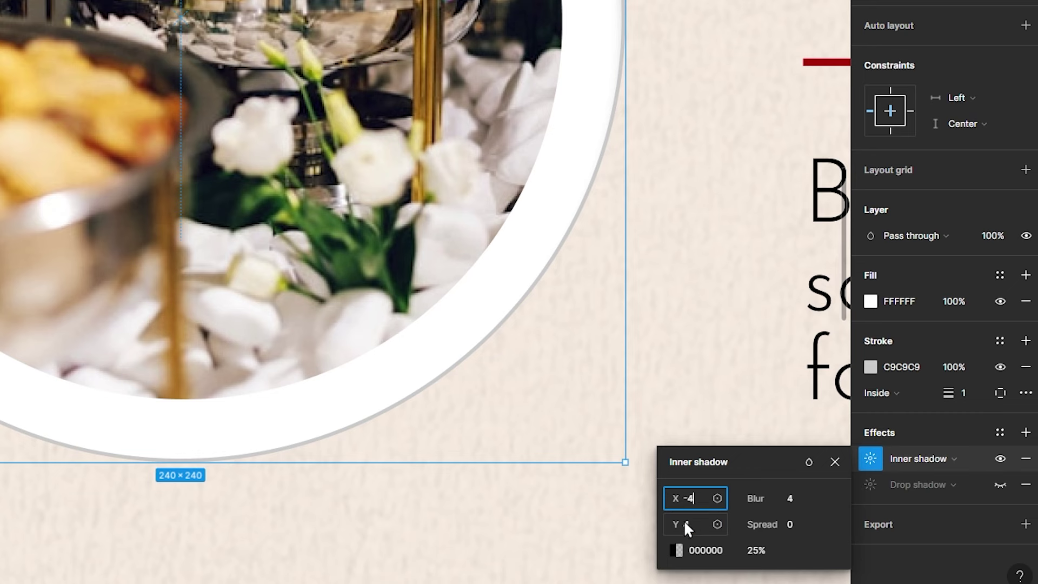
left_click(686, 522)
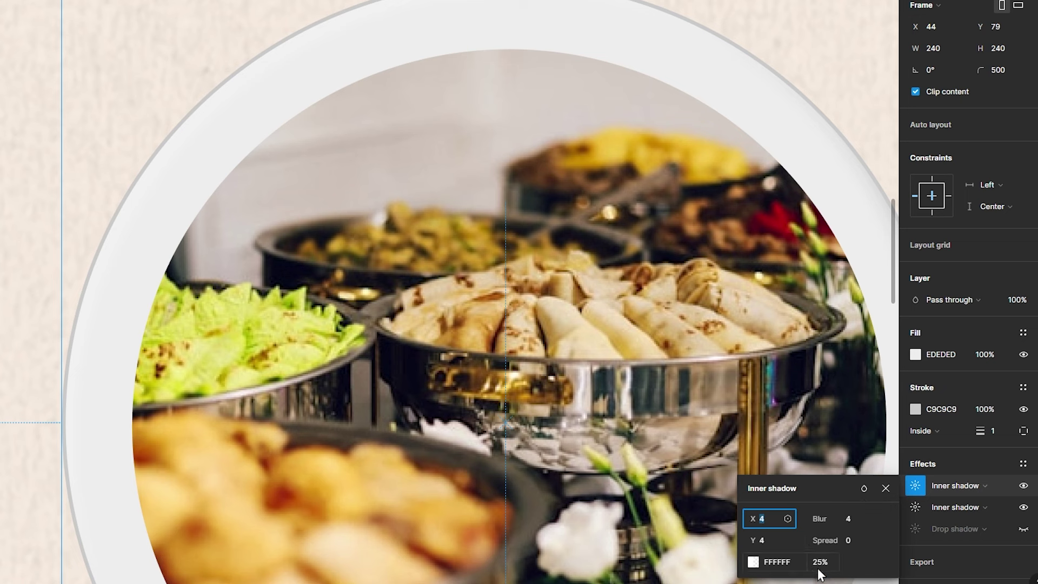
Step: Set the plate's additional FFFFFF inner shadow to 100% opacity and turn on its drop shadow
left_click(829, 563)
type("100")
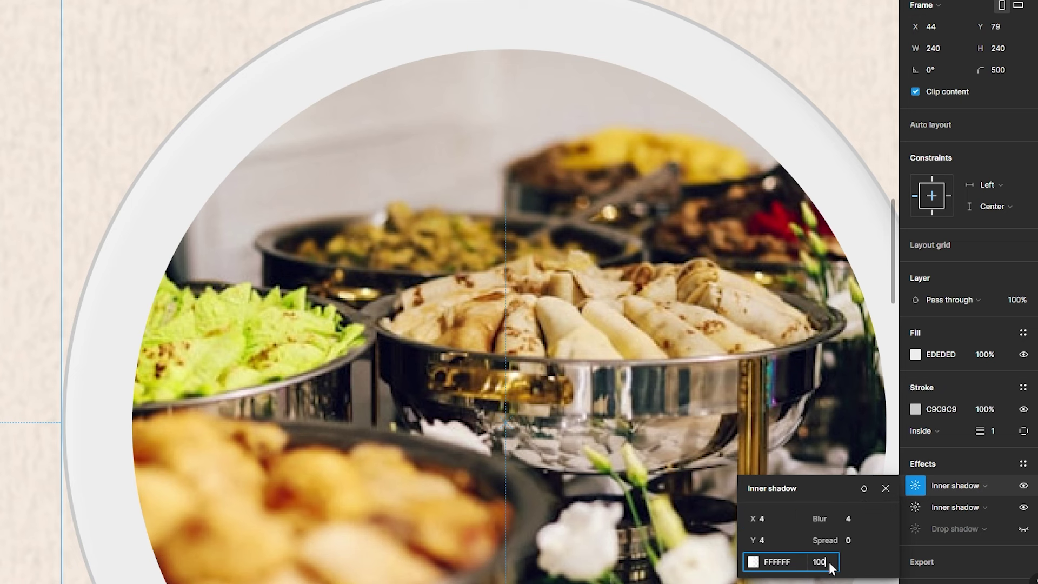
key("Return")
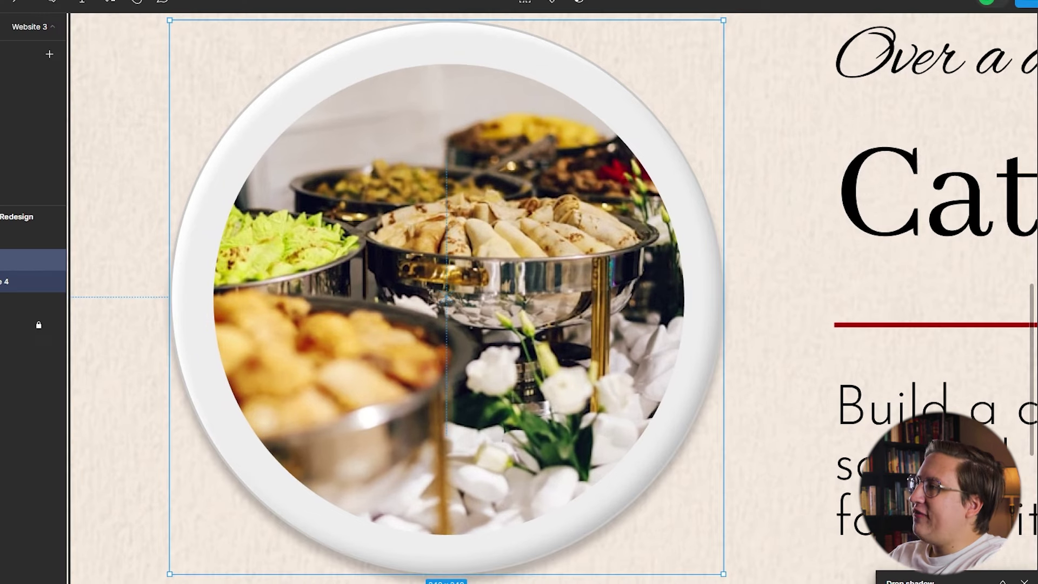
key("Escape")
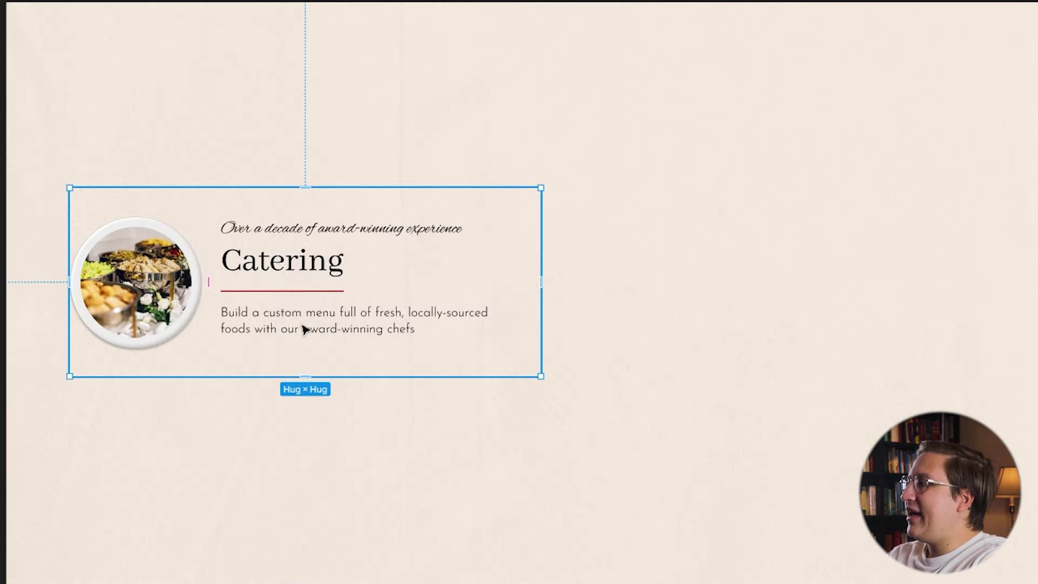
Step: Duplicate the Catering card into a two-by-two grid and give the copies text and photos for Venue & Planning, Coordination, and Setup & Teardown
left_click_drag(304, 329, 695, 308)
left_click_drag(721, 371, 727, 495)
left_click_drag(727, 495, 248, 479)
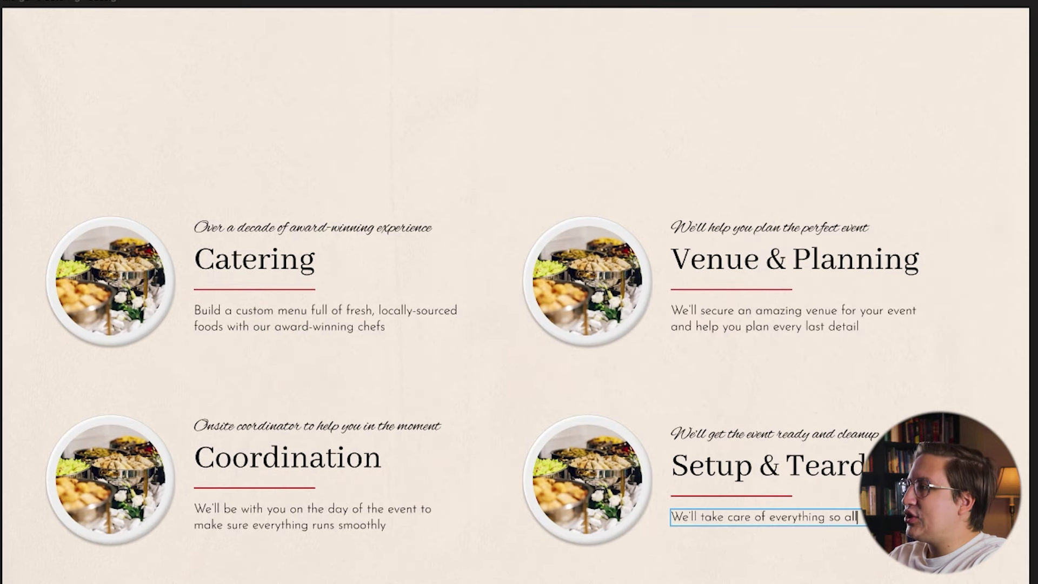
type("you have to fo")
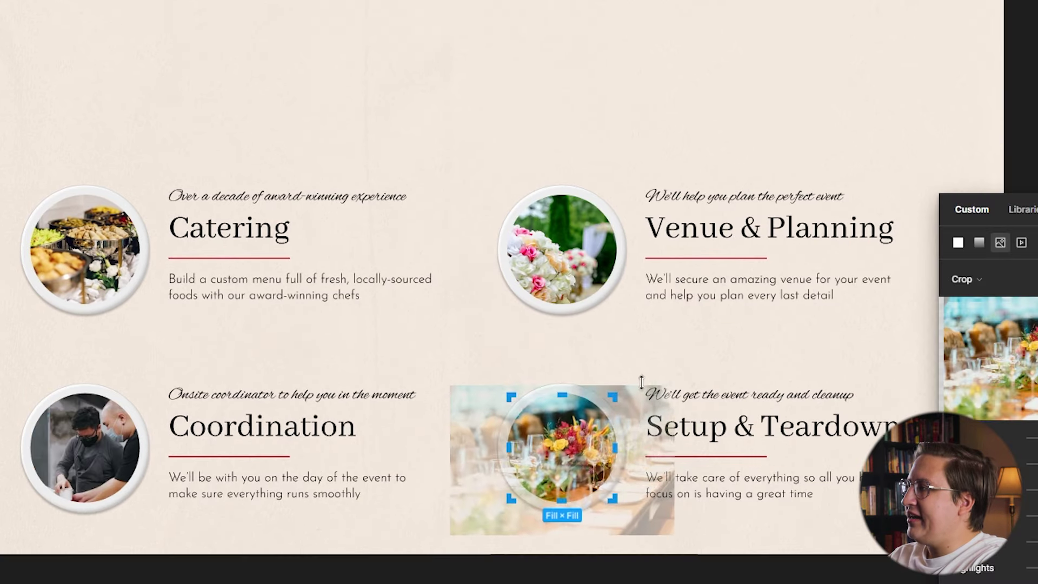
left_click(753, 567)
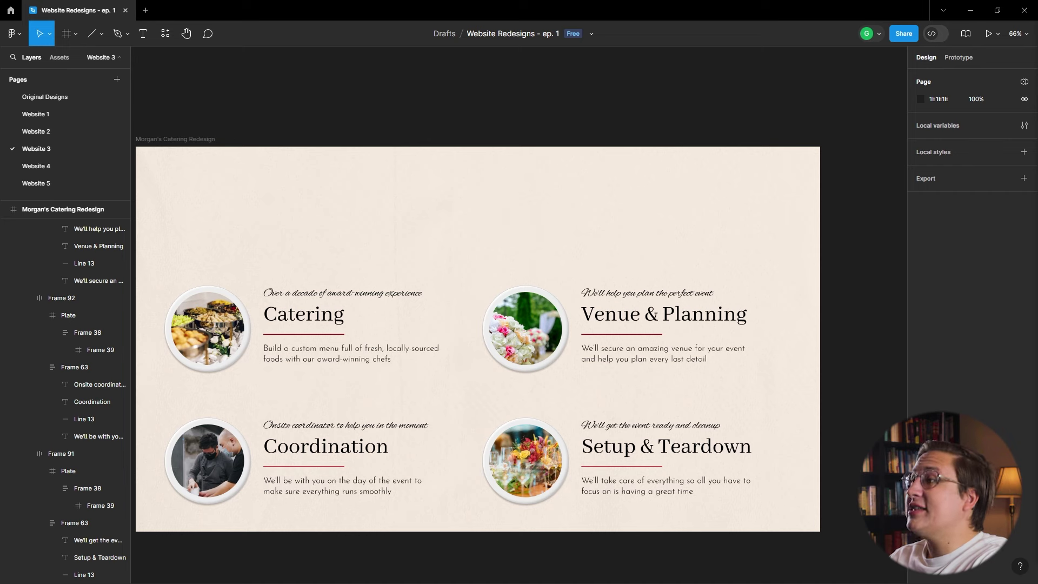
Step: Copy the Catering title to the empty area above the cards and make it centre-aligned Bold text at size 72
scroll(156, 419, "up", 2)
left_click(323, 307)
left_click_drag(324, 306, 532, 156)
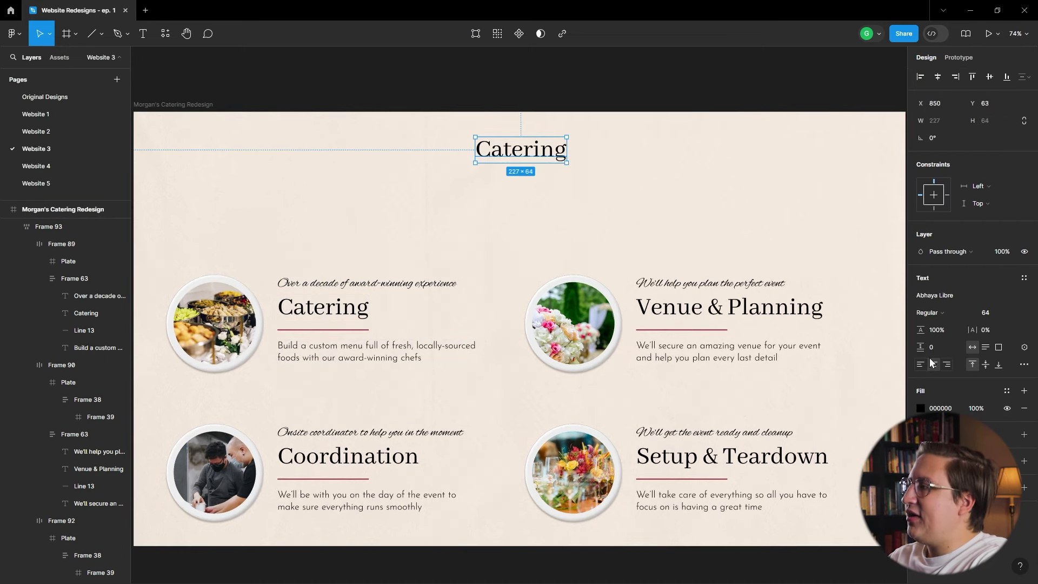
double_click(538, 156)
left_click(996, 314)
type("72")
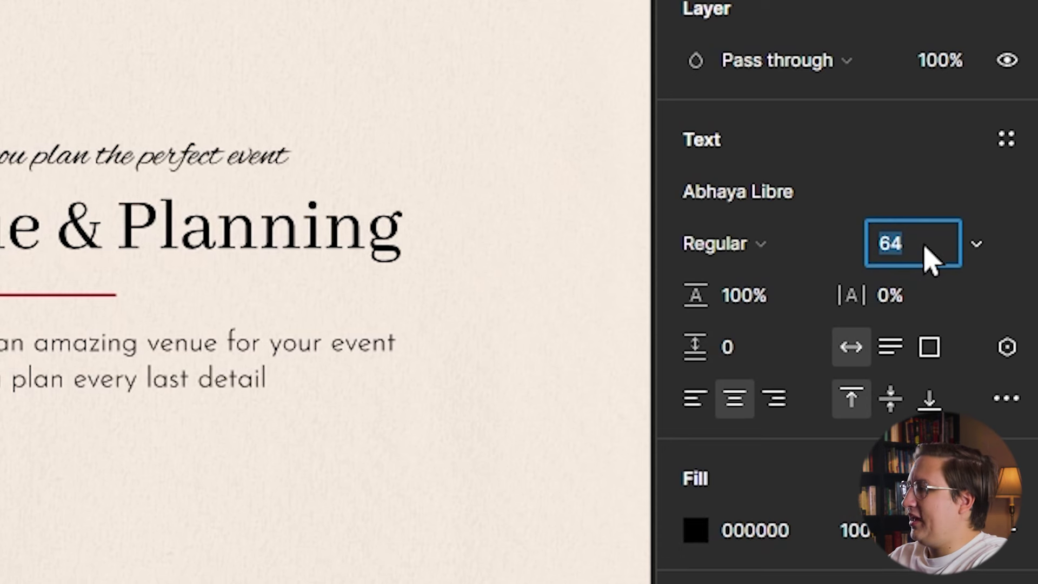
left_click(724, 243)
left_click(784, 281)
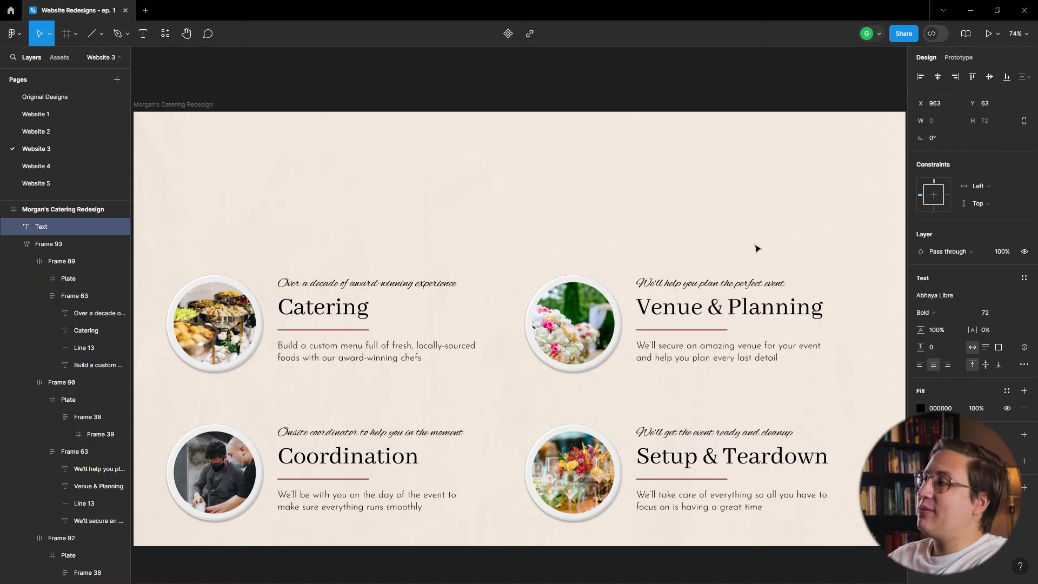
Step: Replace the copied title's text with "Get The Best For Your Next Event"
type("Get")
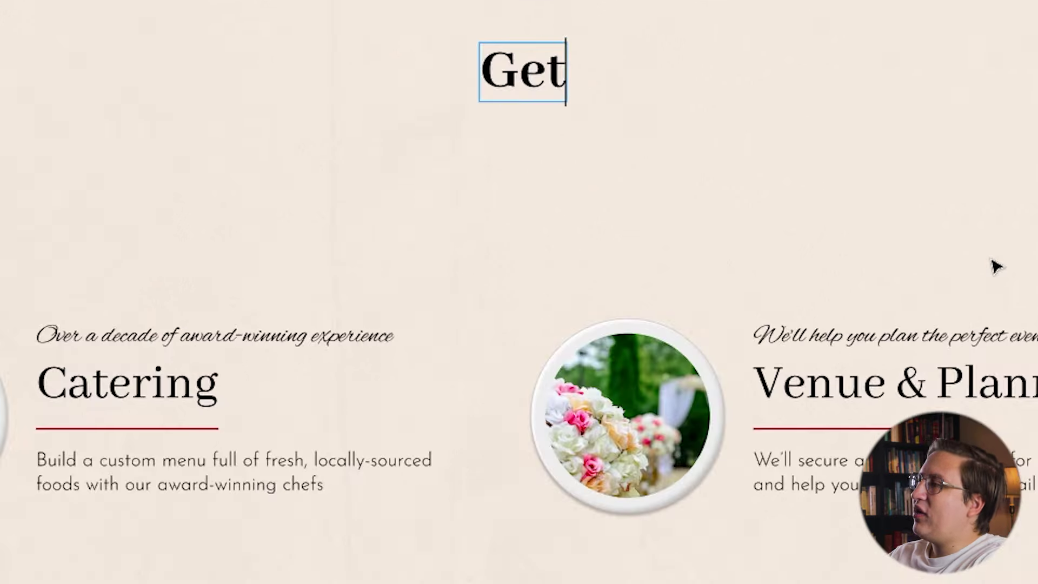
type(" The Best For Your Next Event")
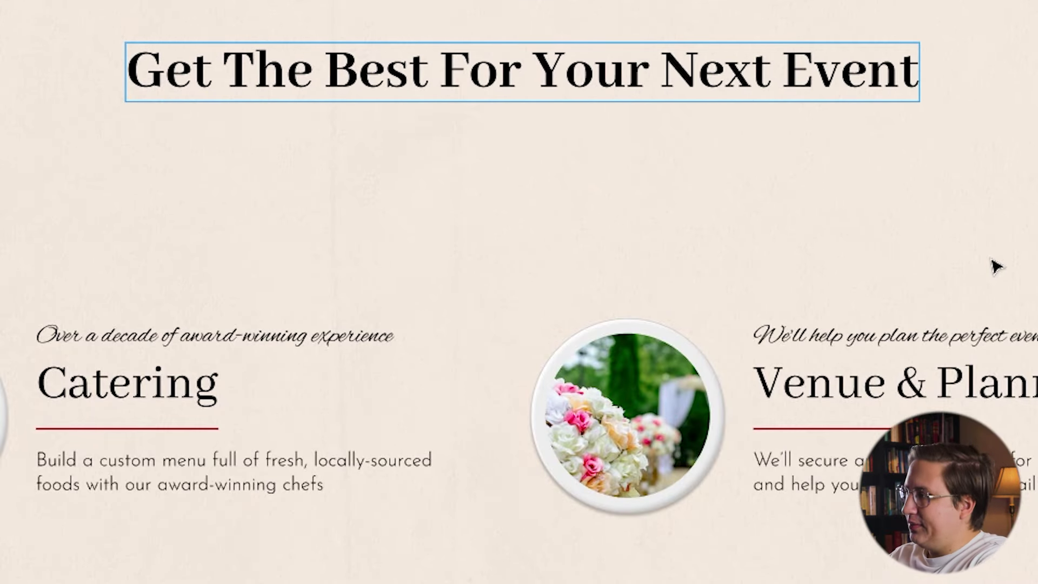
key("Escape")
Step: Copy the Catering description beneath the main heading, set it to size 32 with centred text, and centre it horizontally on the page
left_click(335, 351)
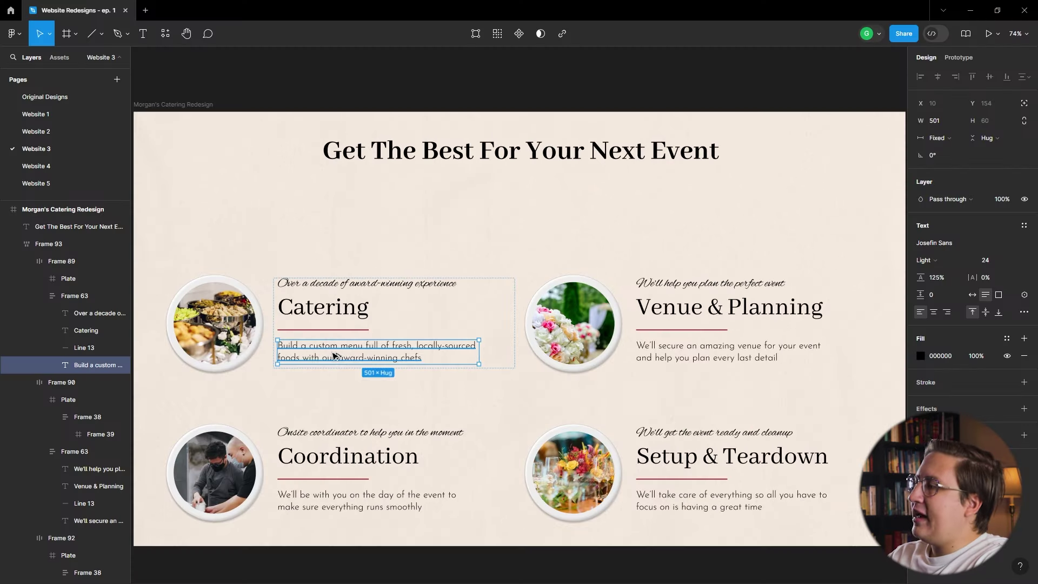
left_click_drag(335, 350, 508, 203)
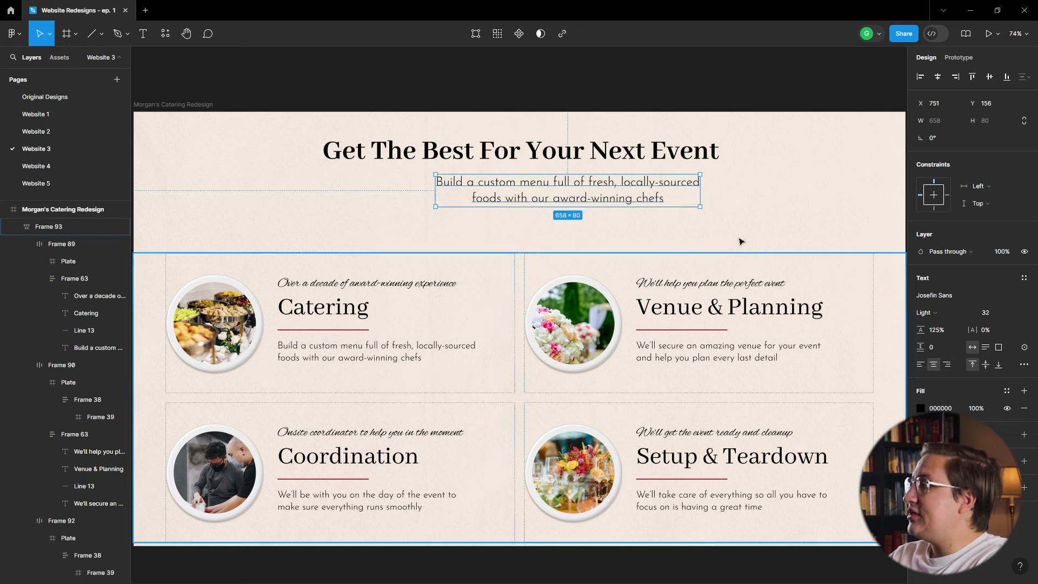
left_click(938, 77)
Step: Change the subtitle to "From setup to teardown, get our full event package or choose our services à la carte"
key("Return")
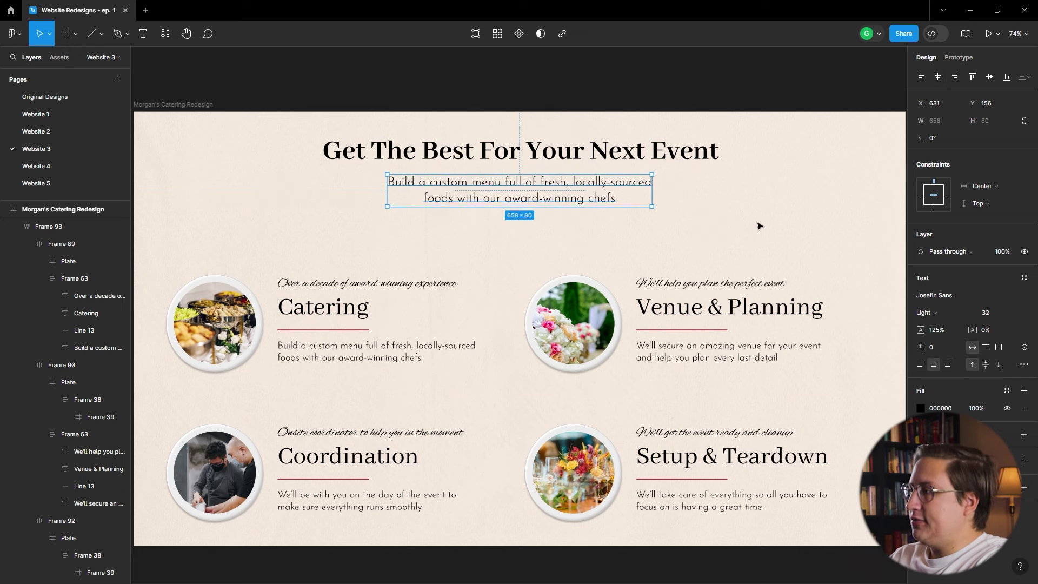
type("From se")
type("tup to ")
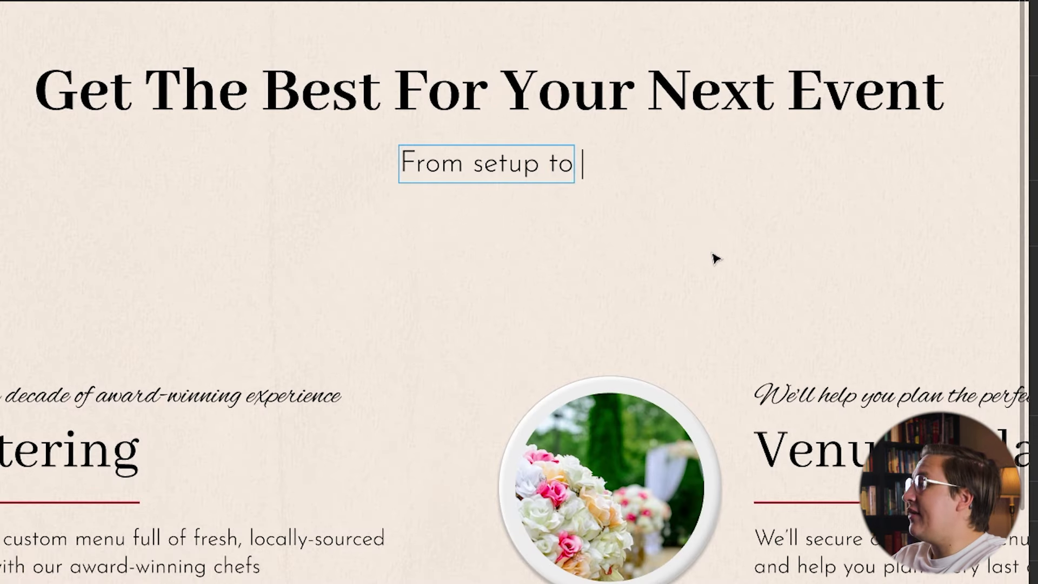
type("teardown, get our full event package or choose our serv")
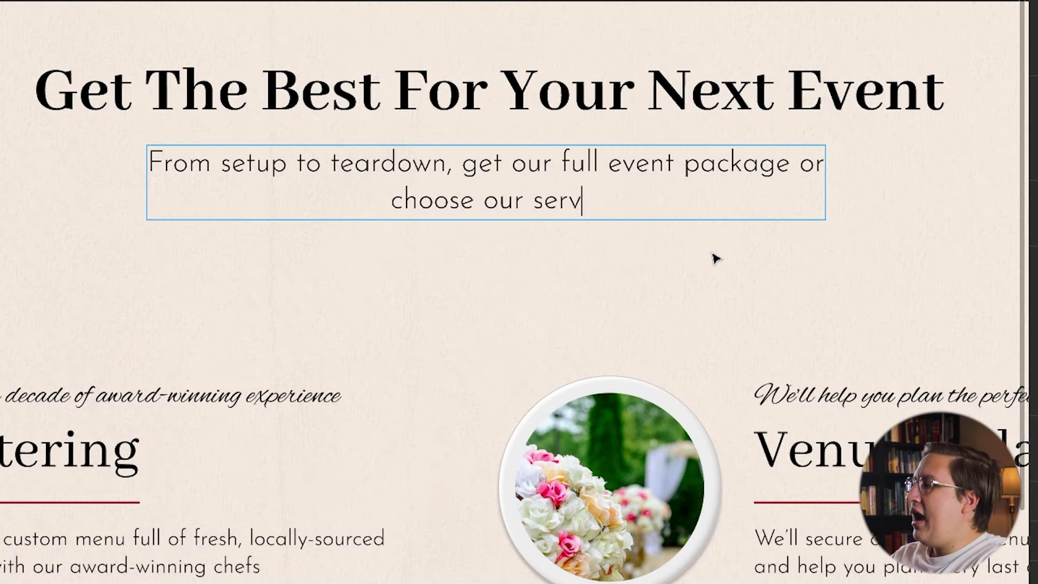
type("ices à la carte")
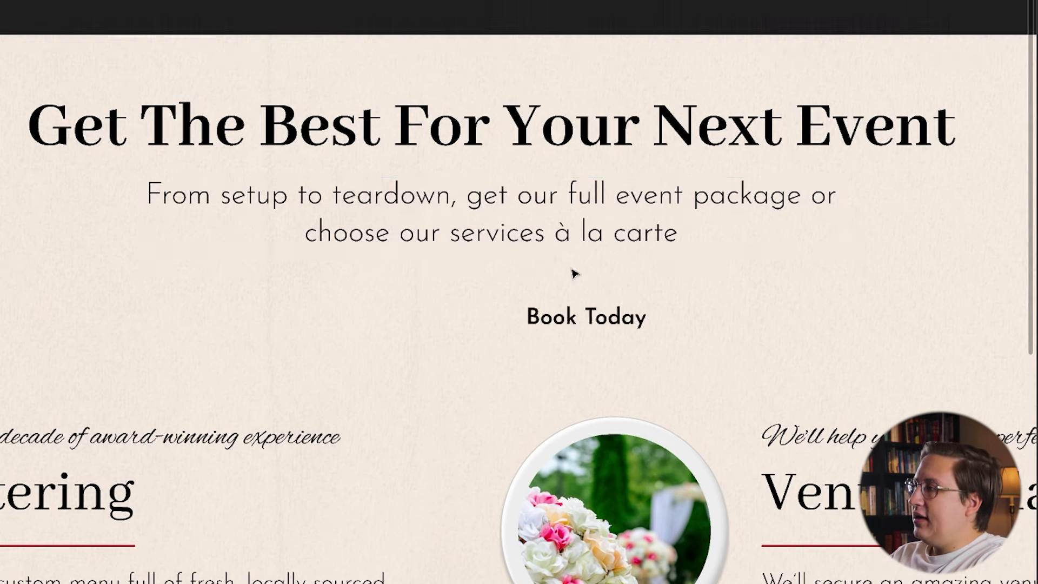
Step: Add a red "Book Today" button with white text centred under the subtitle and place the Morgan's logo beside the heading
left_click_drag(560, 244, 542, 227)
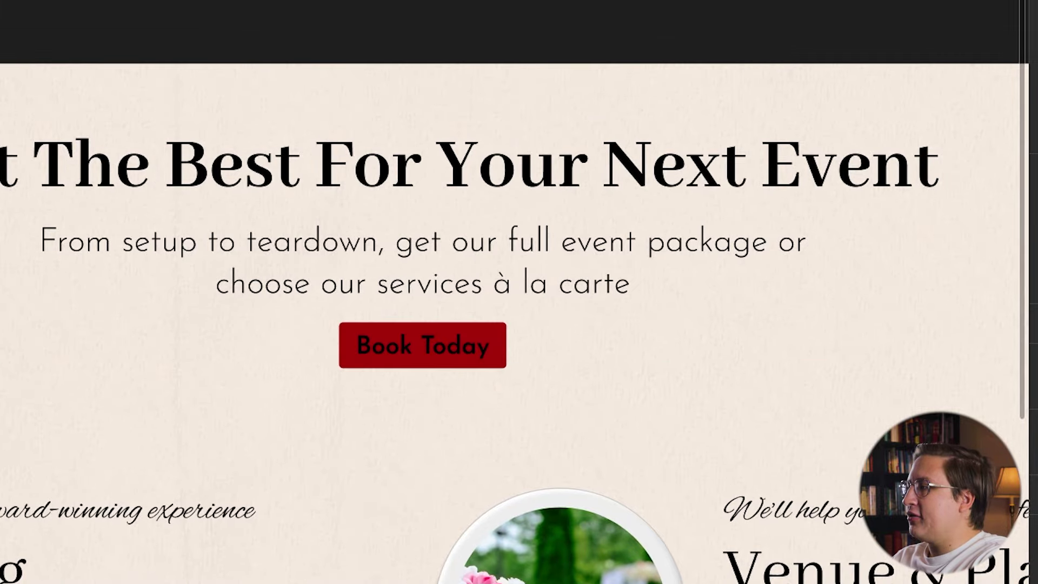
left_click_drag(878, 403, 834, 304)
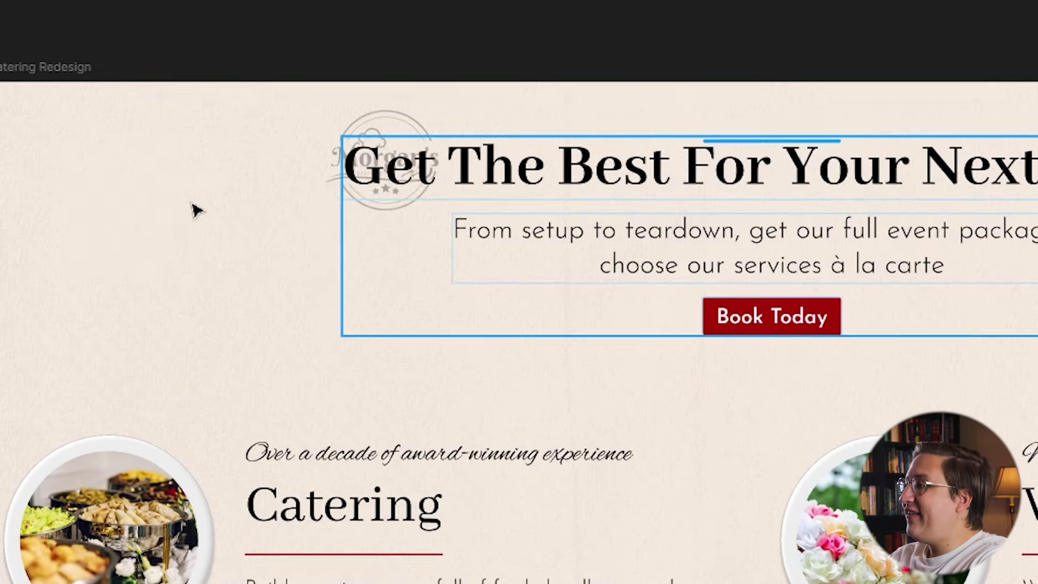
left_click_drag(128, 203, 96, 200)
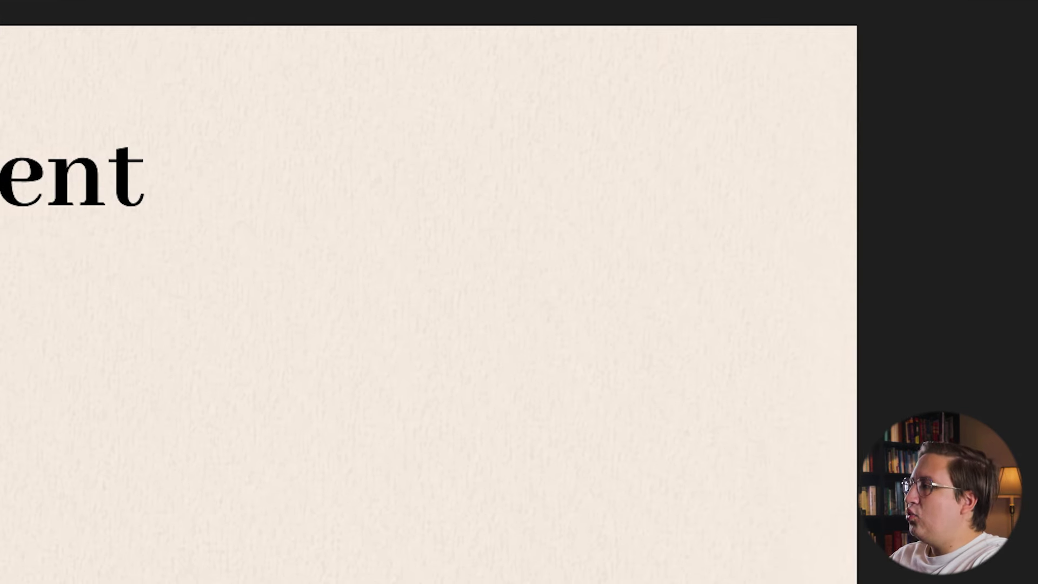
left_click_drag(843, 519, 702, 244)
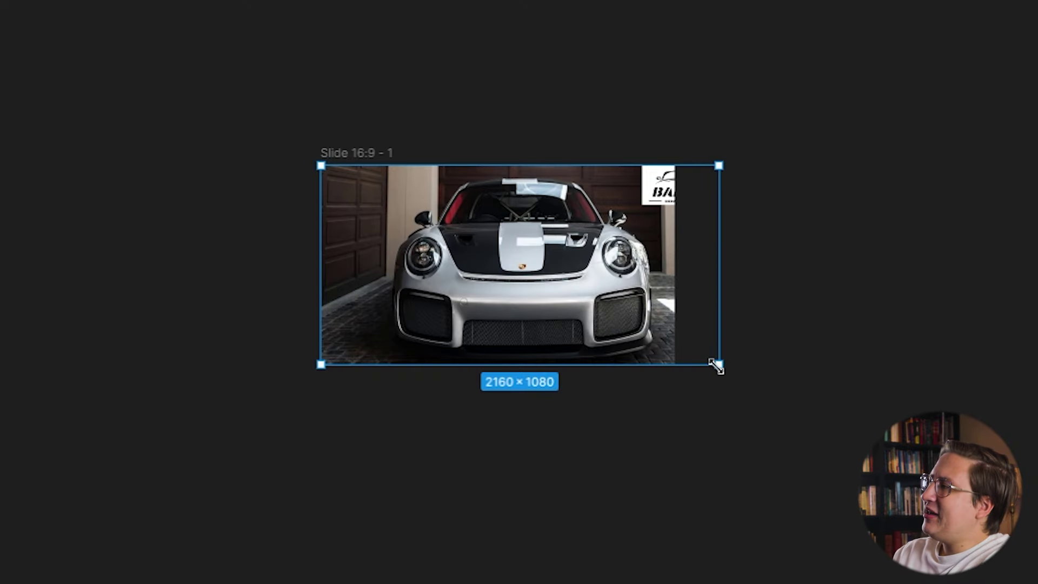
Step: Enlarge the car photo beyond the 16:9 slide frame and add the white text "This is our headline"
left_click_drag(713, 364, 1037, 529)
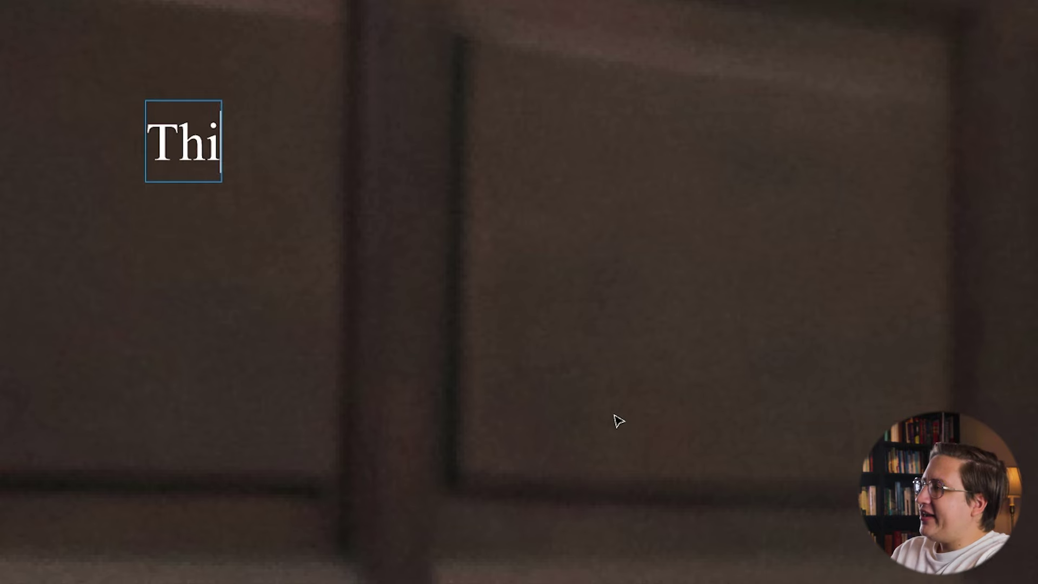
type("s is our headline")
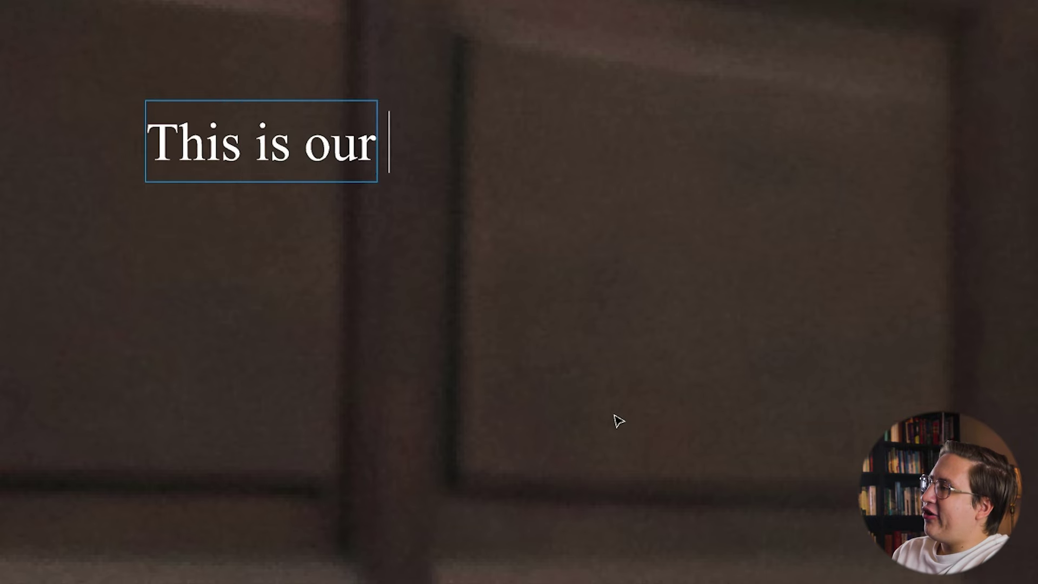
Step: Set the headline's font to Mulish ExtraBold at size 72
left_click(884, 161)
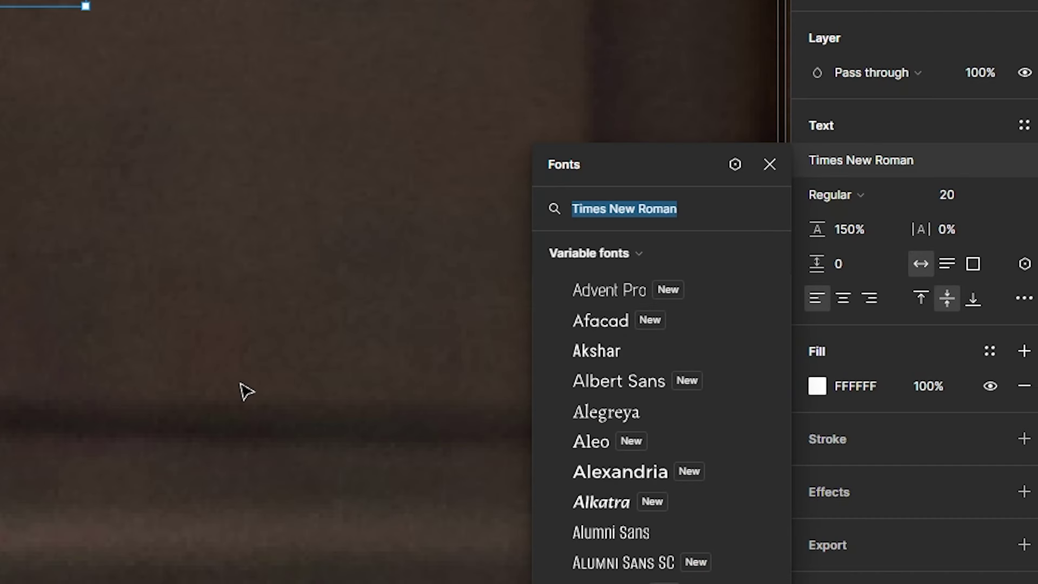
type("mulis")
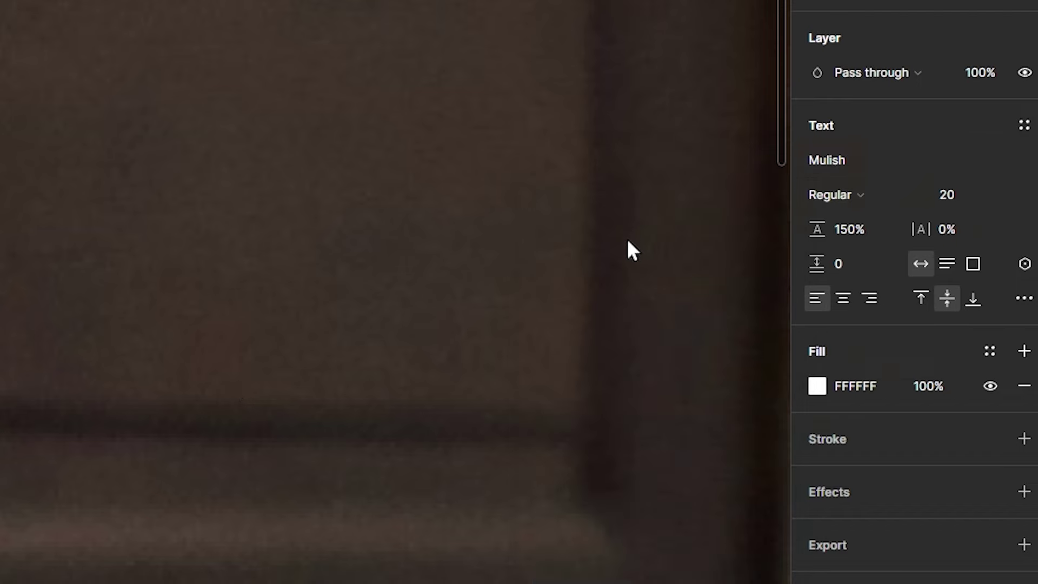
left_click(632, 249)
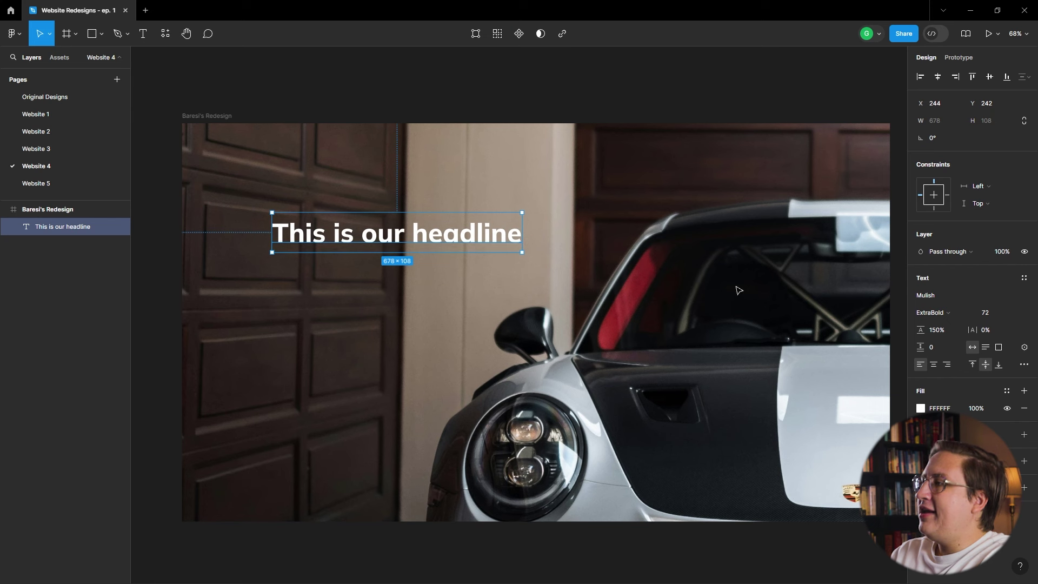
Step: Set the headline's line height to 100% and its letter spacing to 1%
left_click(932, 331)
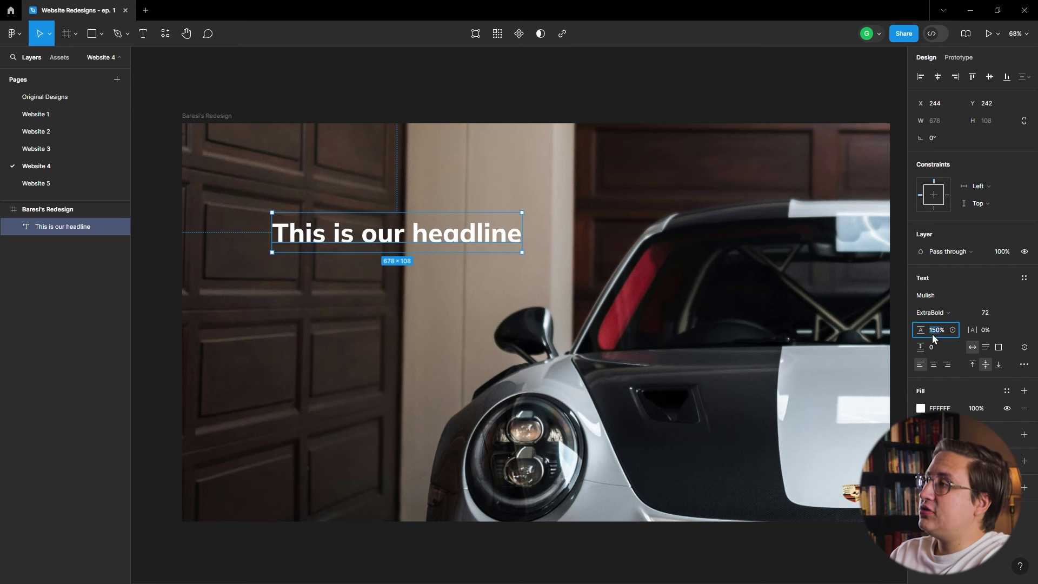
type("100")
key("Return")
left_click(985, 330)
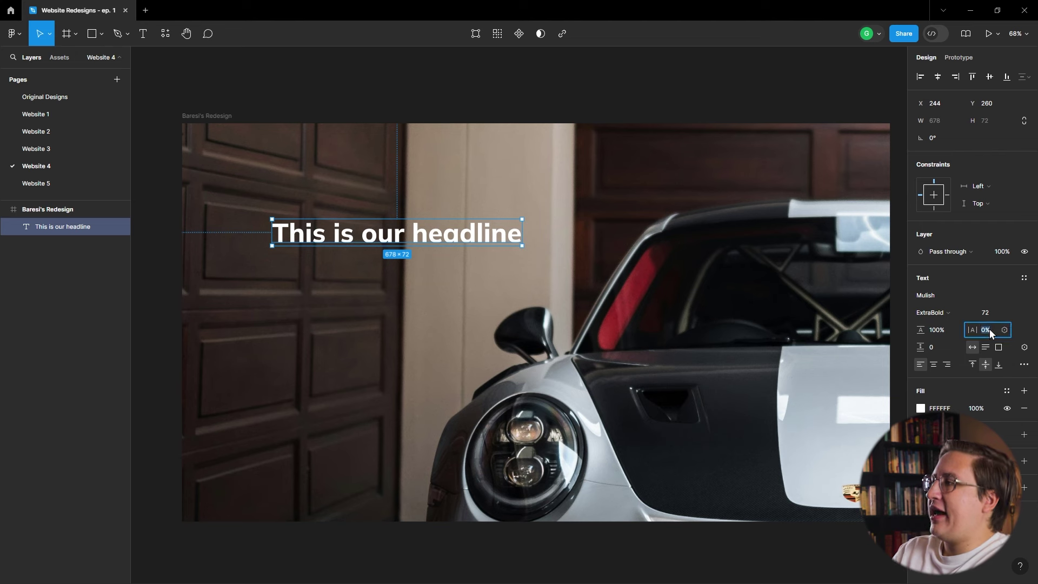
type("1")
key("Return")
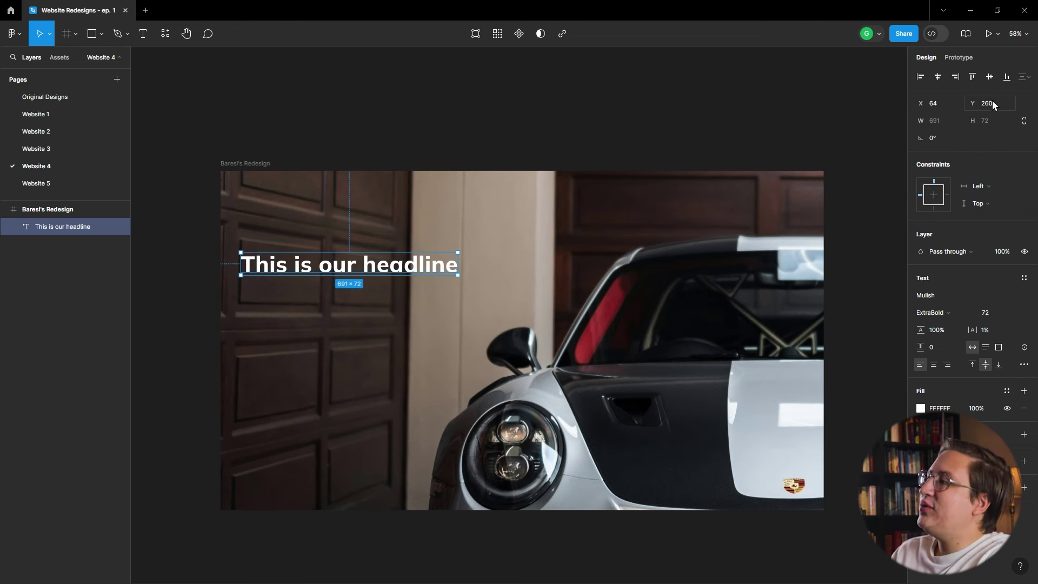
Step: Replace the headline text with "CERAMIC COATING &" on the first line and "PAINT PROTECTION FILM" on the second
key("Return")
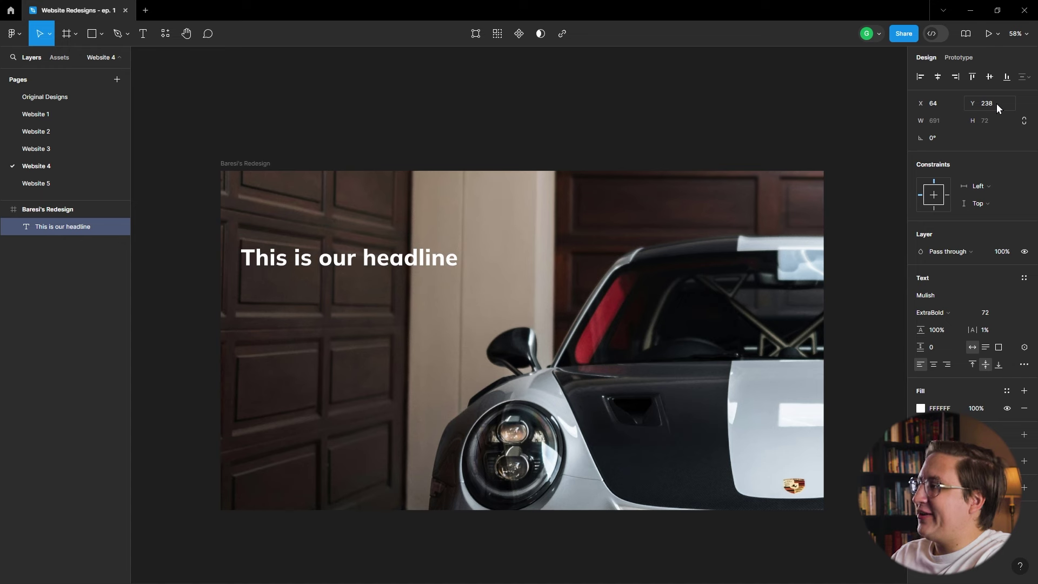
key("Return")
type("CERAMIC C")
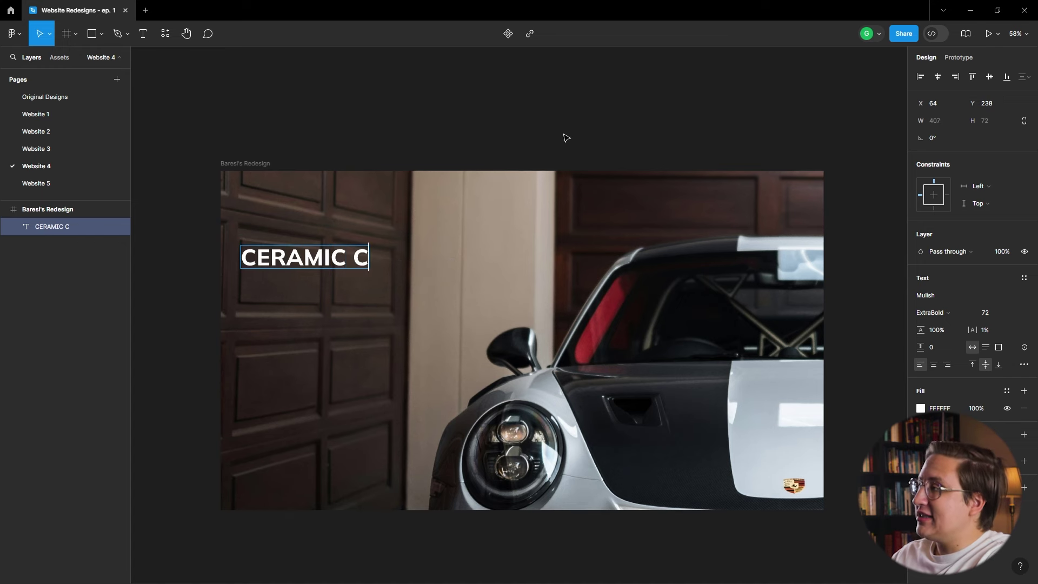
type("OATING &")
key("Return")
type("PAINT PROTE")
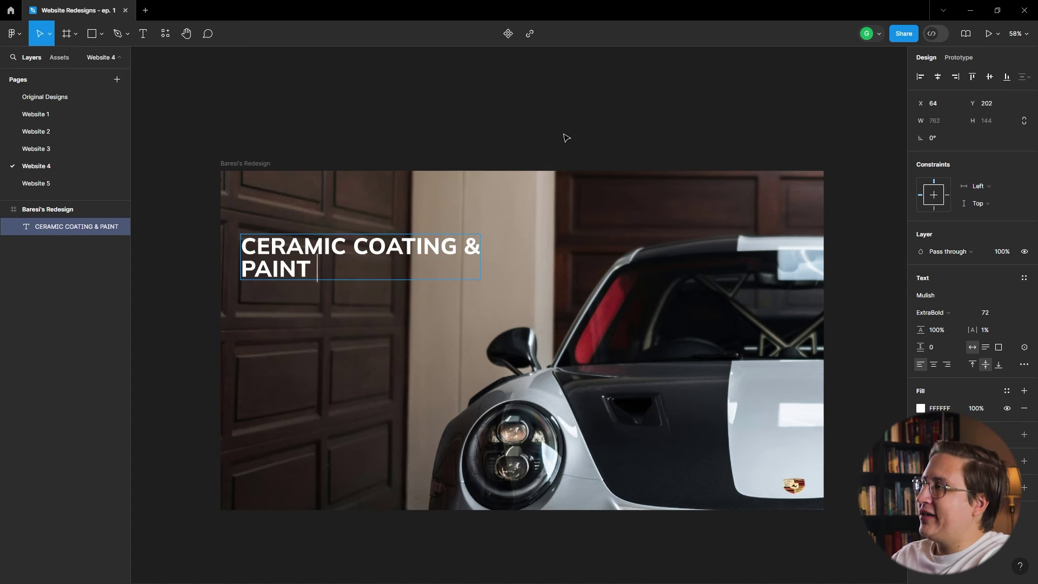
type("CTION FILM")
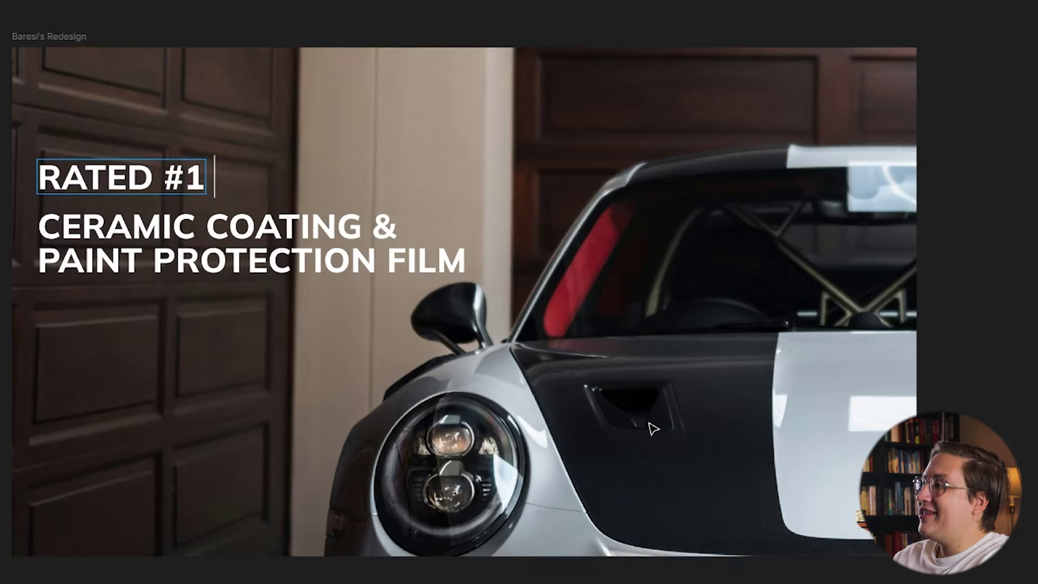
Step: Complete the tagline above the headline as "RATED #1 IN BOCA RATON"
type("IN")
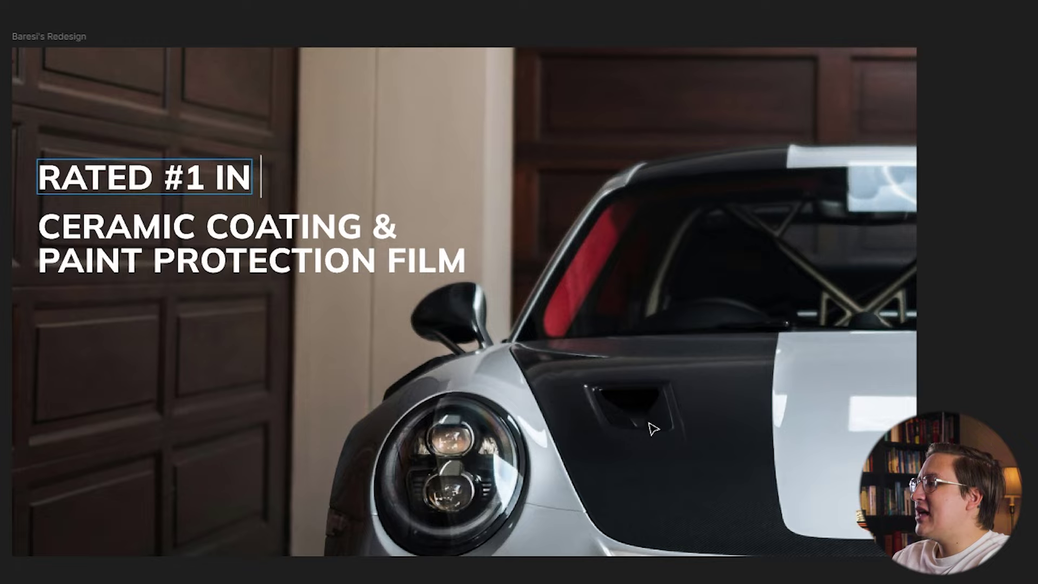
type(" BOCA RATON")
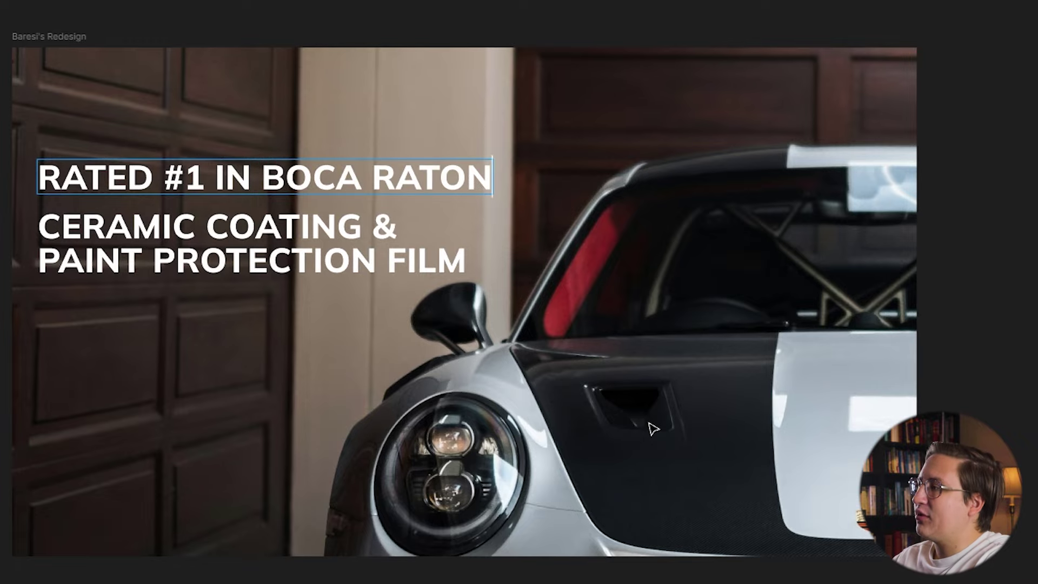
key("Escape")
Step: Set the tagline's font size to 20 and give it a lighter Mulish weight
left_click(986, 261)
type("2")
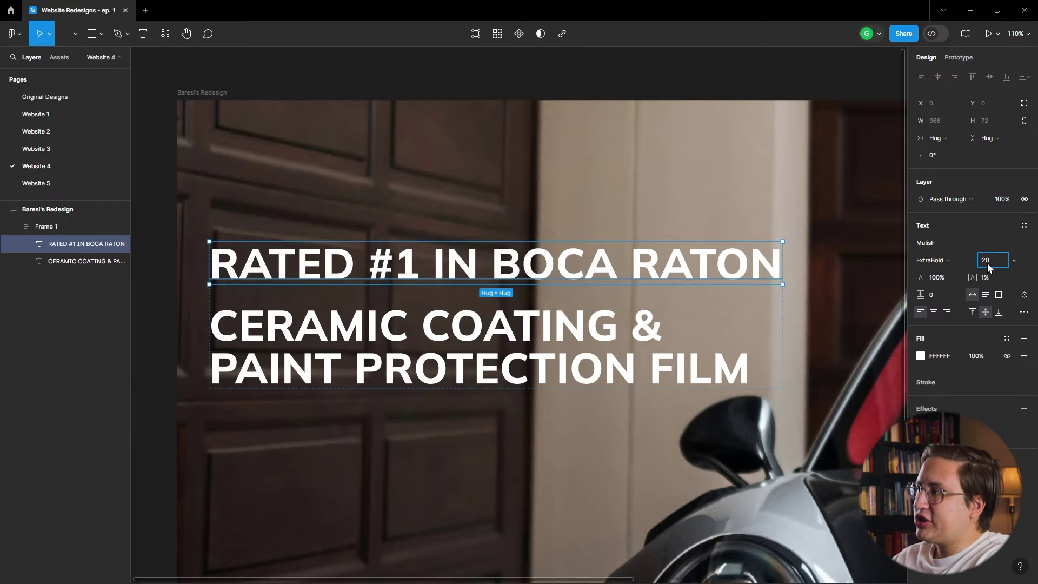
key("Return")
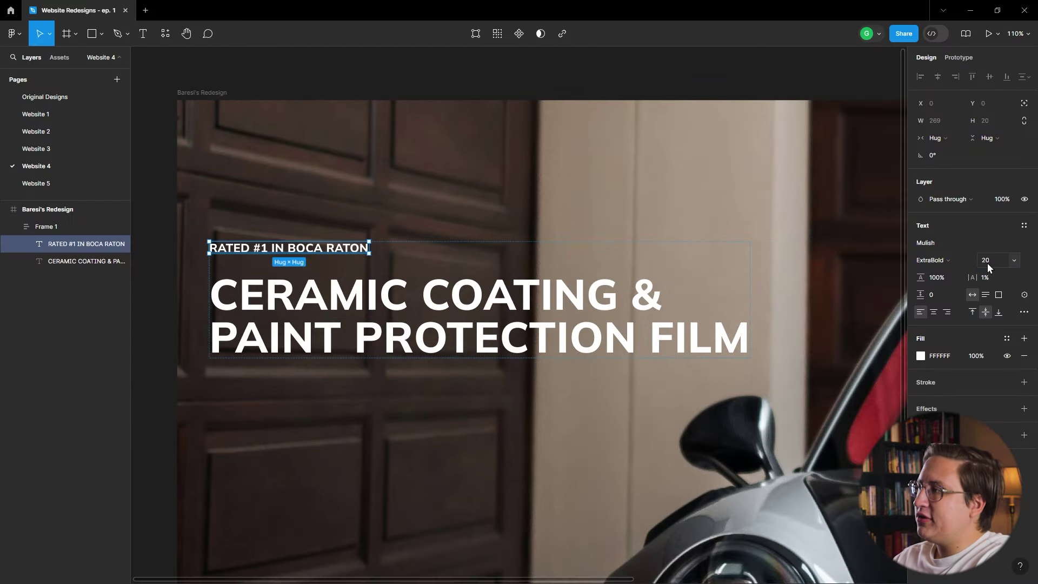
left_click(932, 260)
left_click(957, 219)
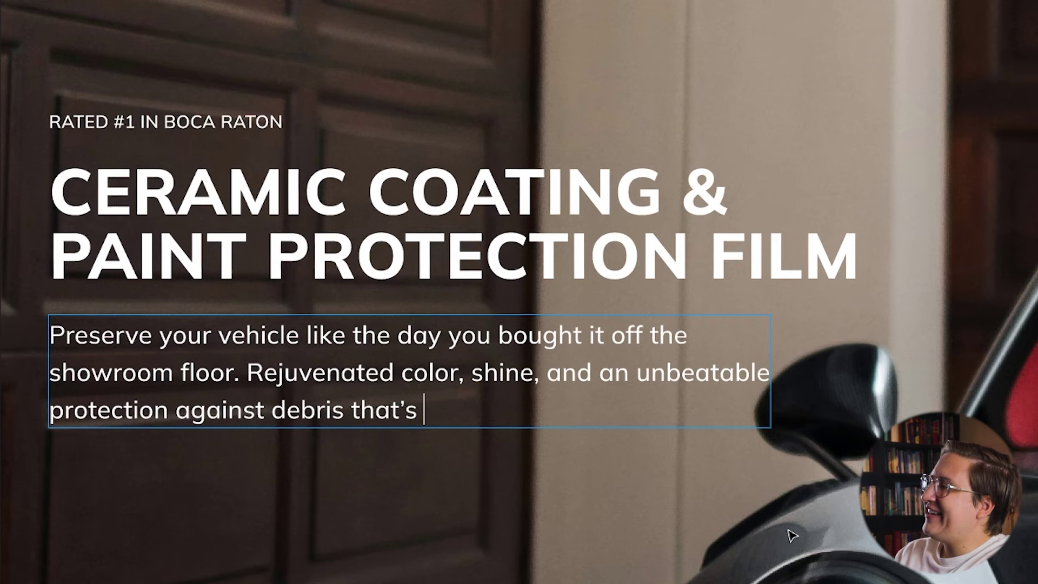
Step: End the paragraph with "guaranteed to last." and add a "BOOK APPOINTMENT" label with a calendar icon beneath it
type("guaranteed to last.")
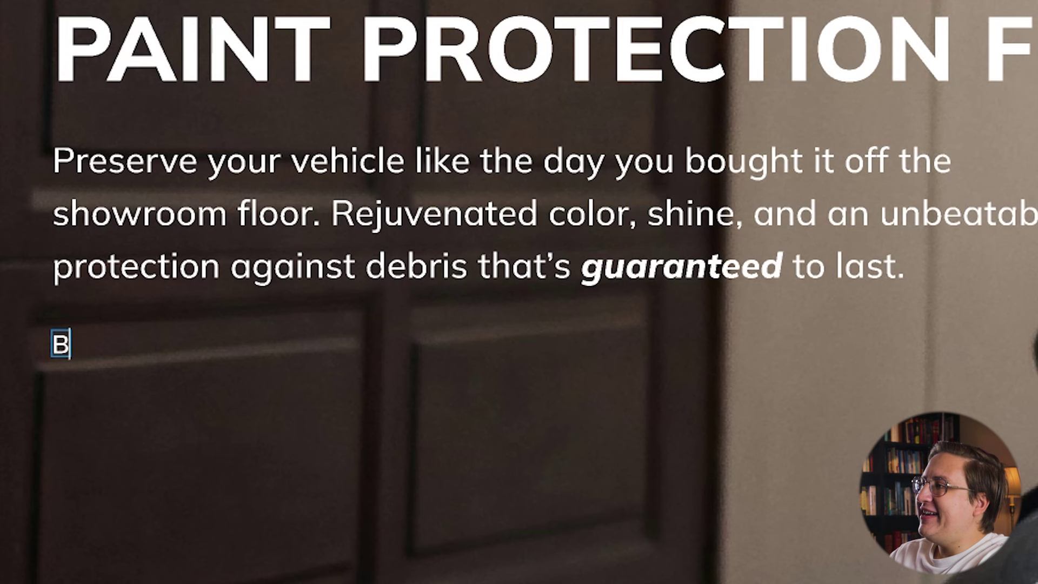
type("OOK APPOINTMENT")
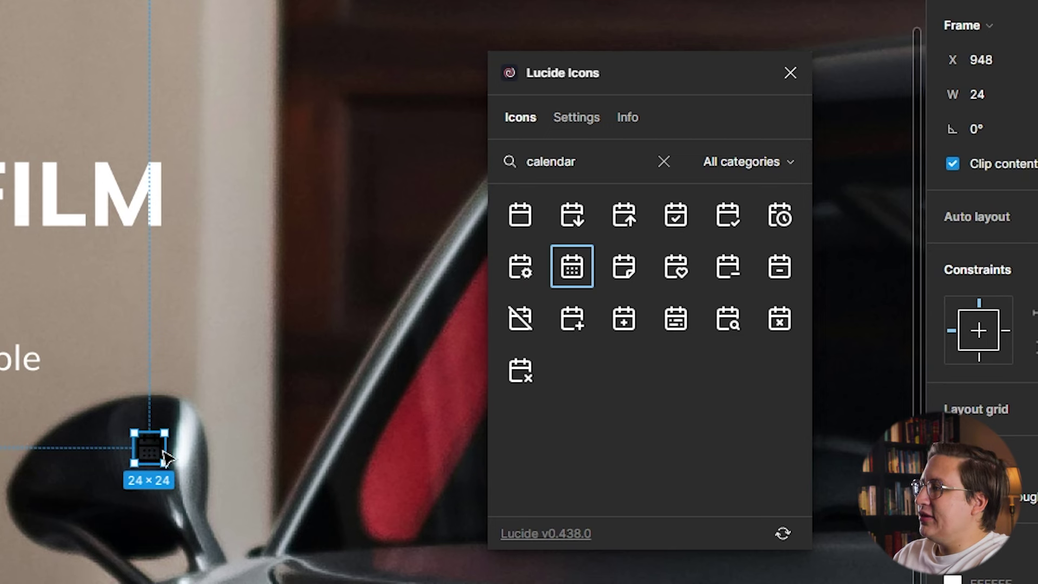
left_click(387, 255)
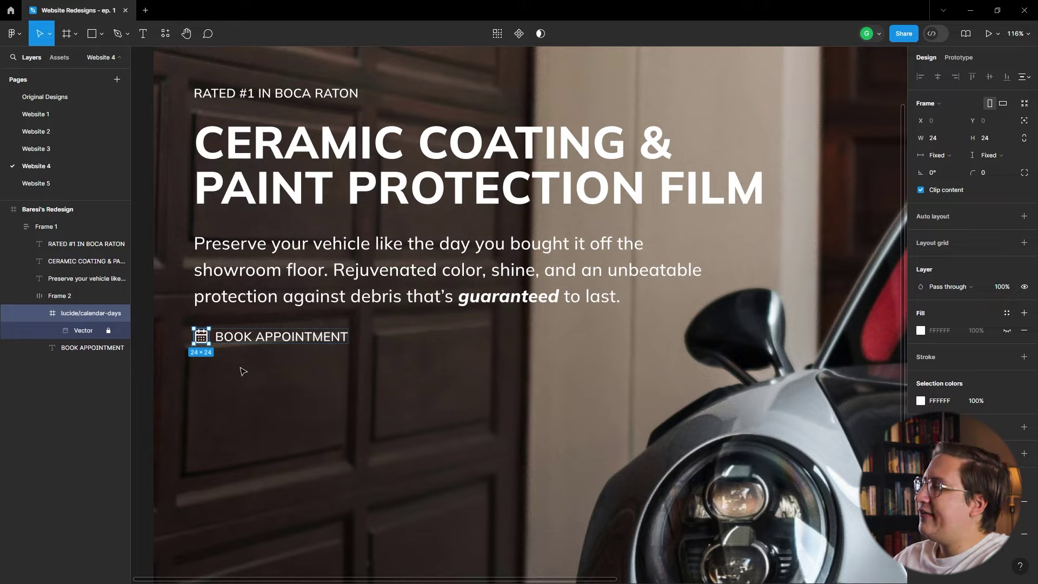
left_click(242, 371)
Step: Give the appointment button's frame a fill of BA0000
scroll(204, 367, "up", 5)
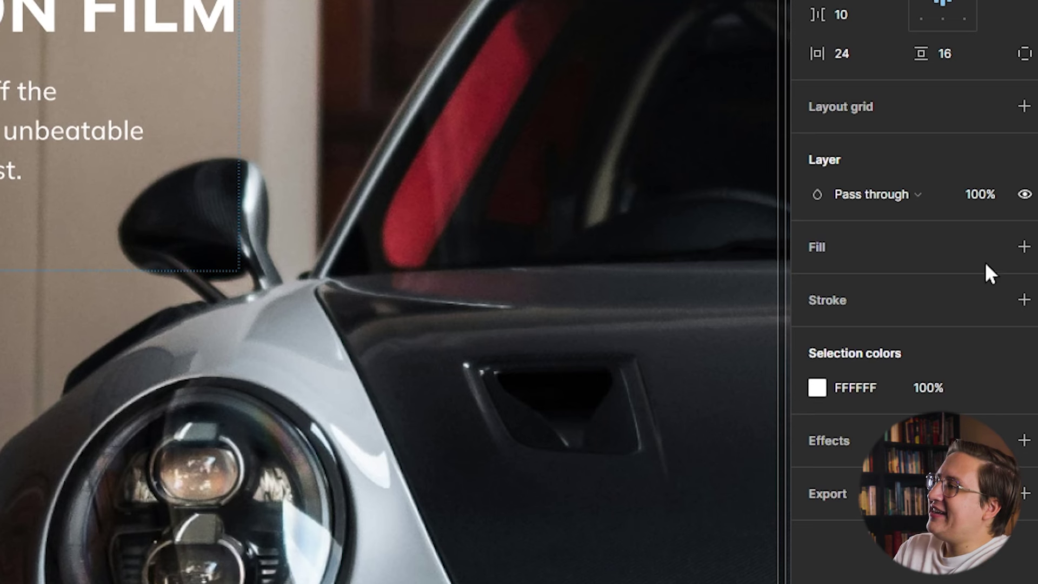
left_click(1022, 247)
left_click(855, 280)
type("BA0000")
key("Return")
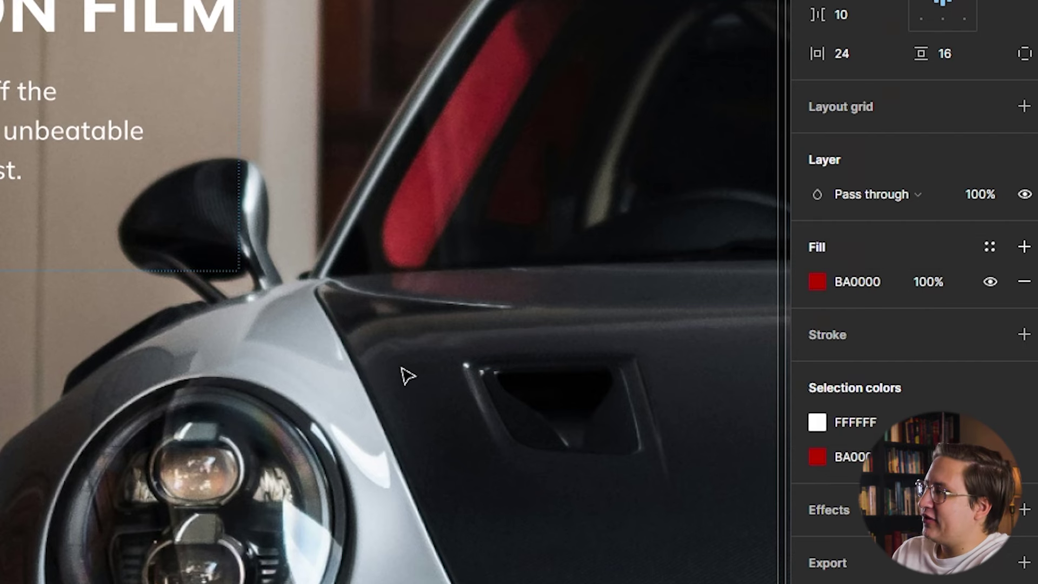
key("Return")
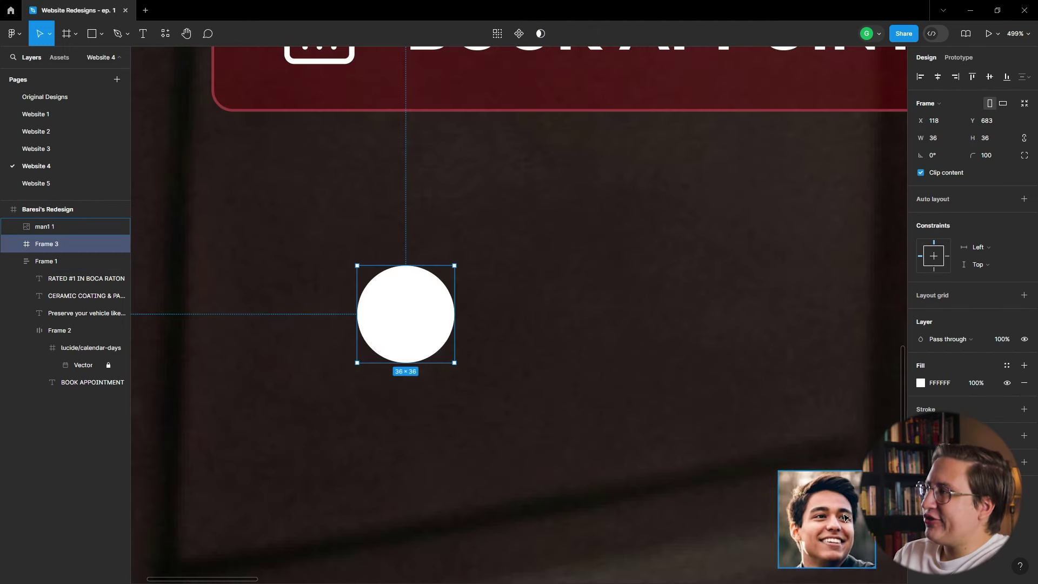
Step: Place the man's portrait inside the white 36 × 36 circle and duplicate the avatar into a row
left_click_drag(805, 489, 384, 290)
left_click(422, 306)
key("shift+a")
scroll(259, 352, "down", 3)
key("ctrl+d")
key("ctrl+d")
key("ctrl+d")
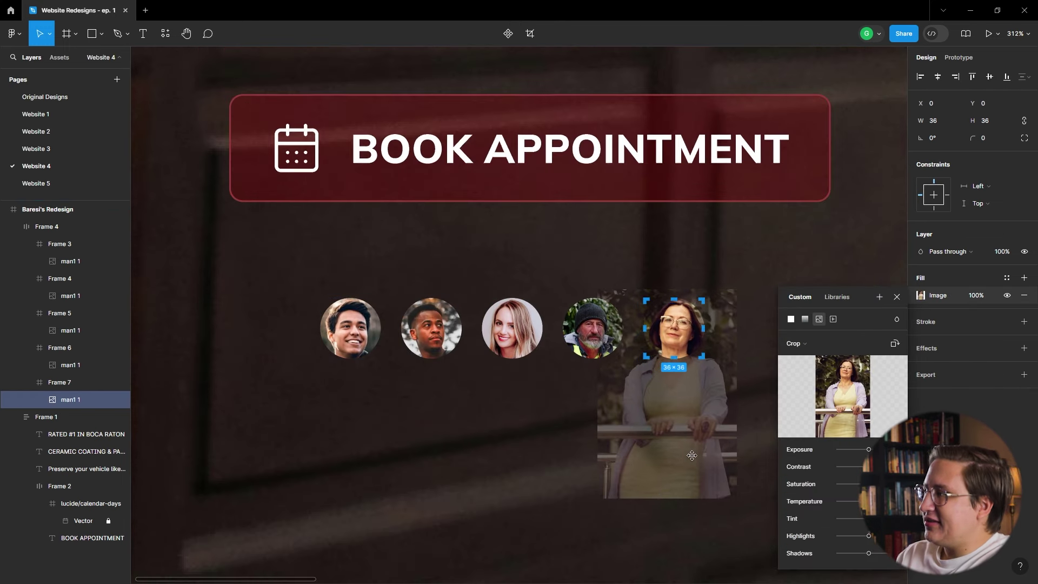
Step: Apply auto layout to the row of five avatars and set its spacing to -8 so they overlap
key("Escape")
key("Escape")
left_click(1024, 217)
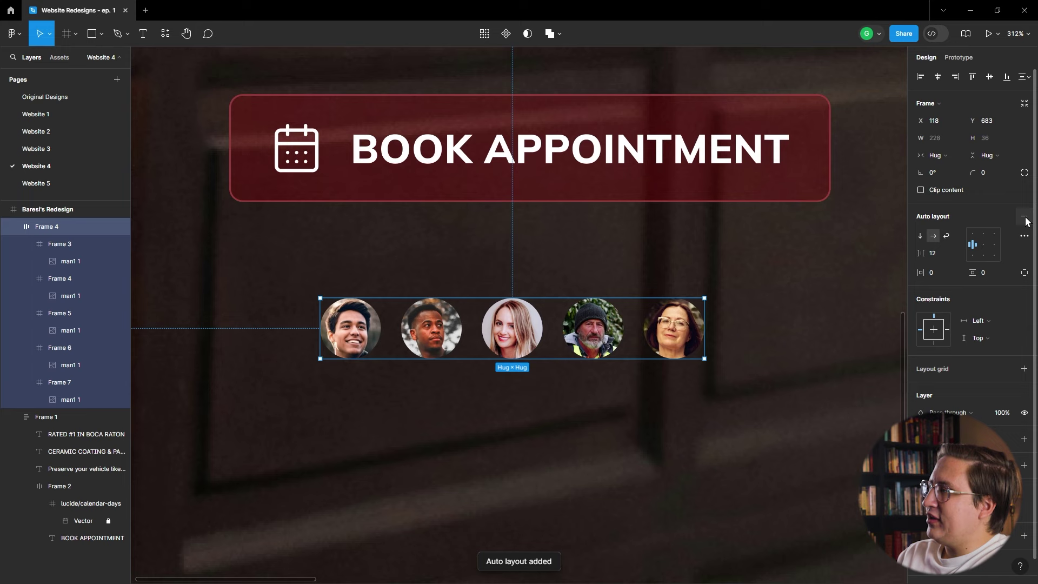
left_click(943, 253)
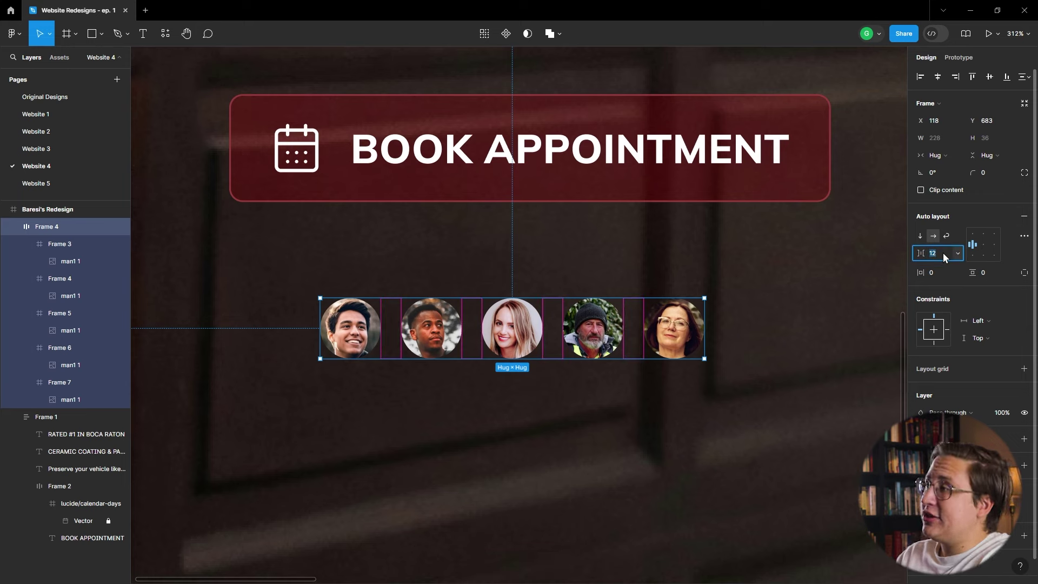
type("-8")
key("Return")
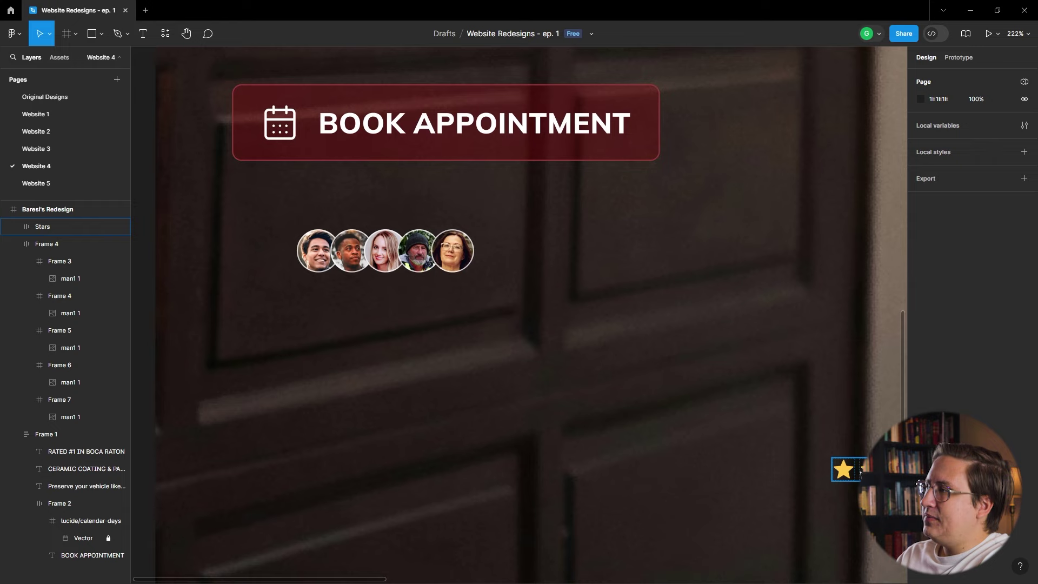
Step: Place five stars and a "5.0" rating beside the avatars, with "from 200+ reviews" underneath
left_click_drag(838, 468, 551, 241)
key("ctrl+v")
left_click_drag(617, 326, 654, 239)
key("shift+a")
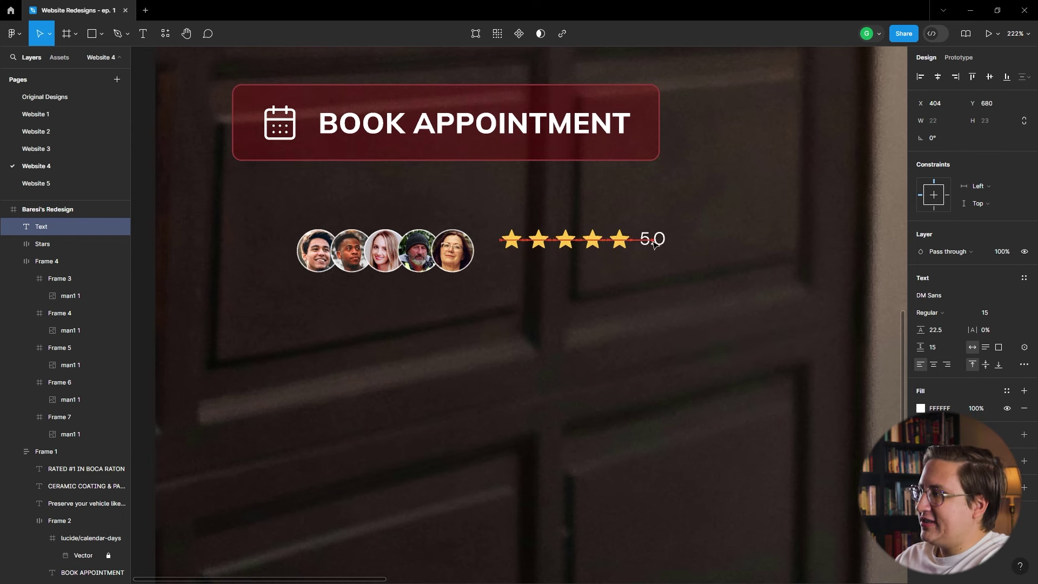
type("from 200+ reviews")
left_click_drag(575, 296, 574, 273)
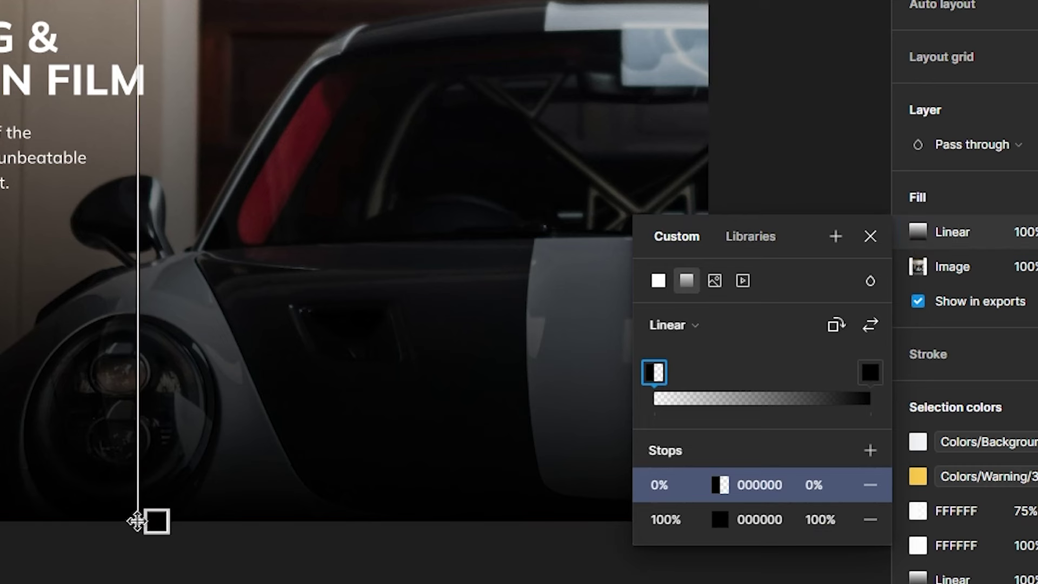
Step: Reposition the black linear gradient over the car photo so it darkens the side behind the text
left_click_drag(141, 524, 0, 63)
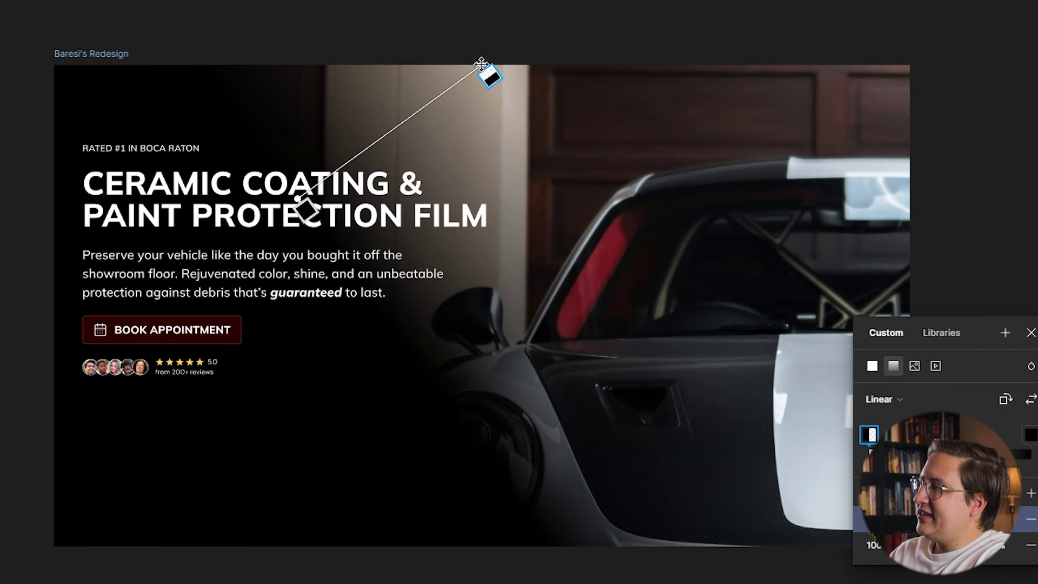
left_click_drag(485, 84, 680, 479)
left_click(290, 208)
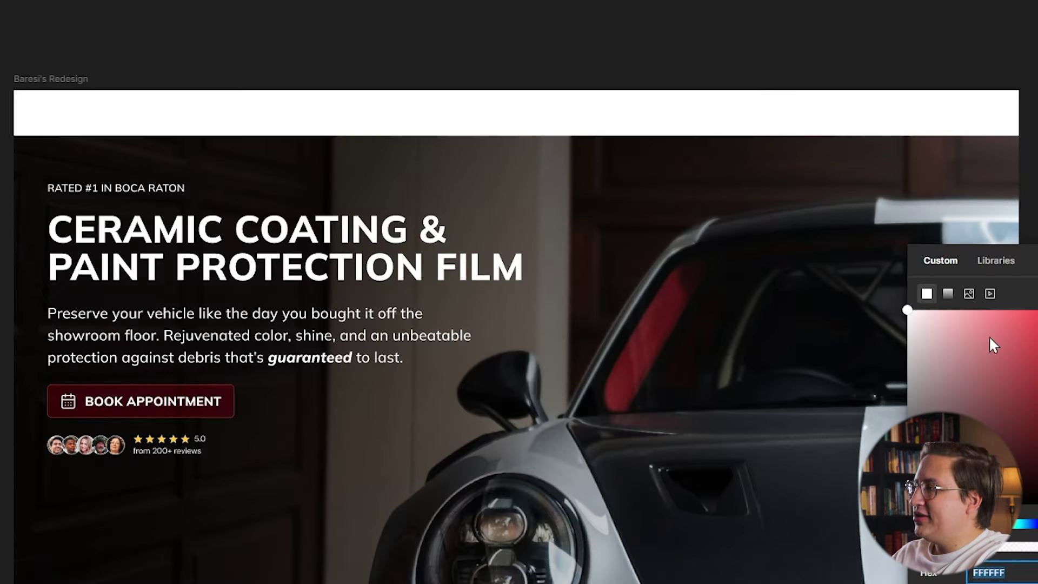
Step: Set the navigation bar's fill to black 000000 and lower its opacity
left_click_drag(988, 336, 984, 519)
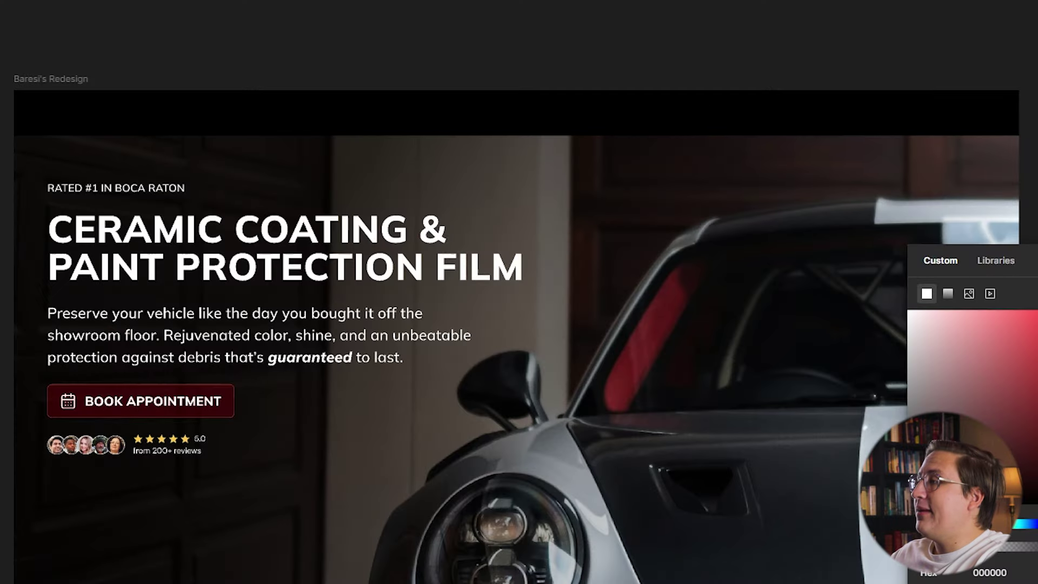
left_click(806, 397)
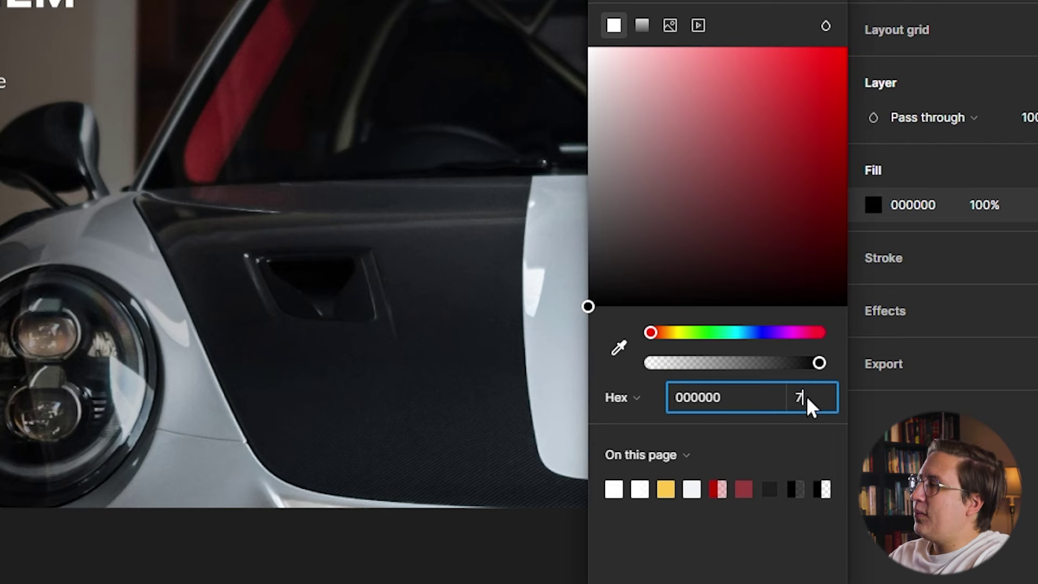
key("Return")
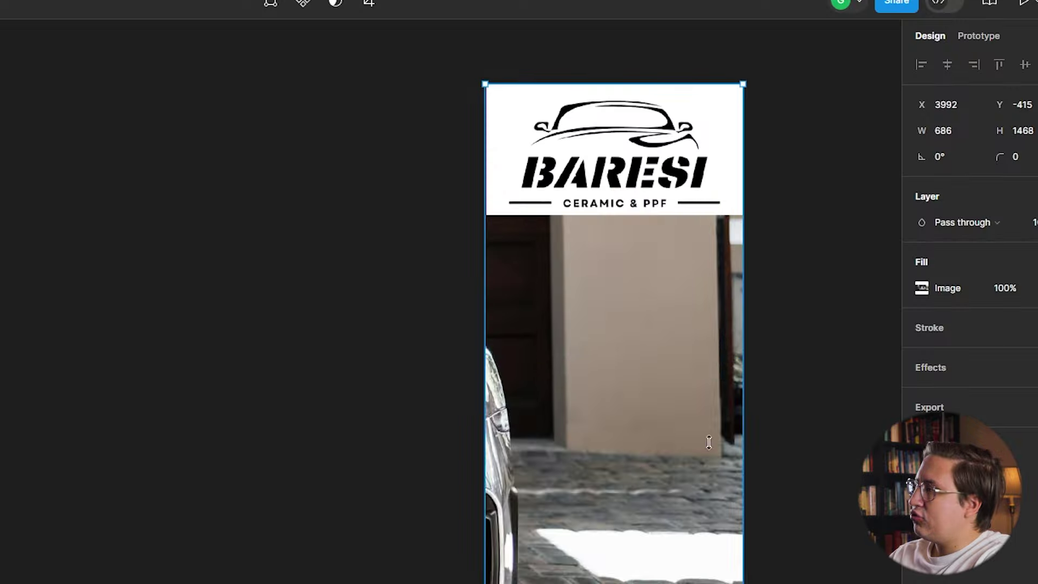
Step: Crop the logo image down to the Baresi logo and place its dark-mode version on the navigation bar
left_click_drag(730, 562, 729, 229)
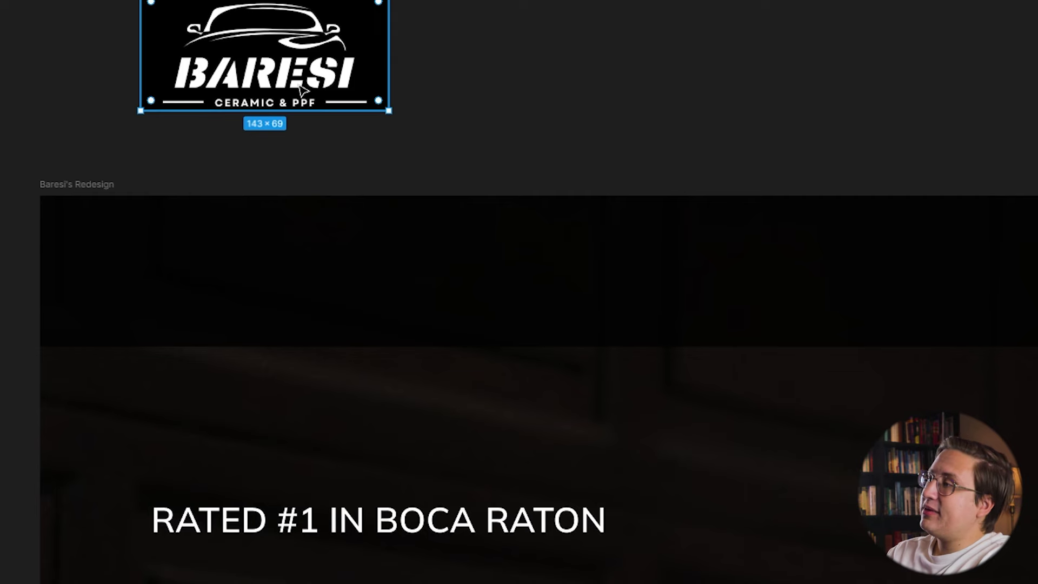
left_click_drag(307, 109, 312, 319)
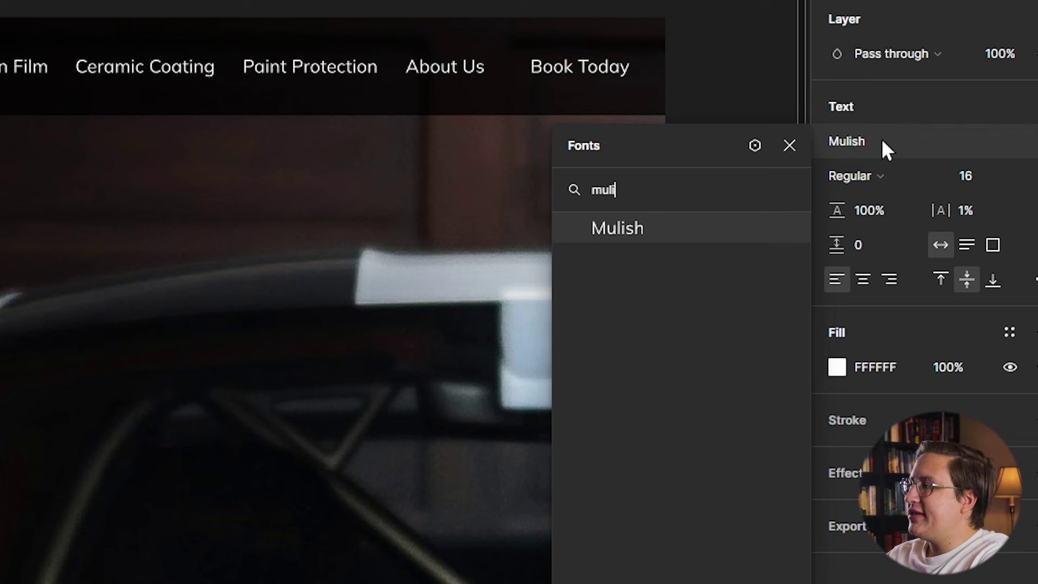
Step: Set the navigation links and the "Book Today" text to Mulish at size 20
type("is")
left_click(690, 231)
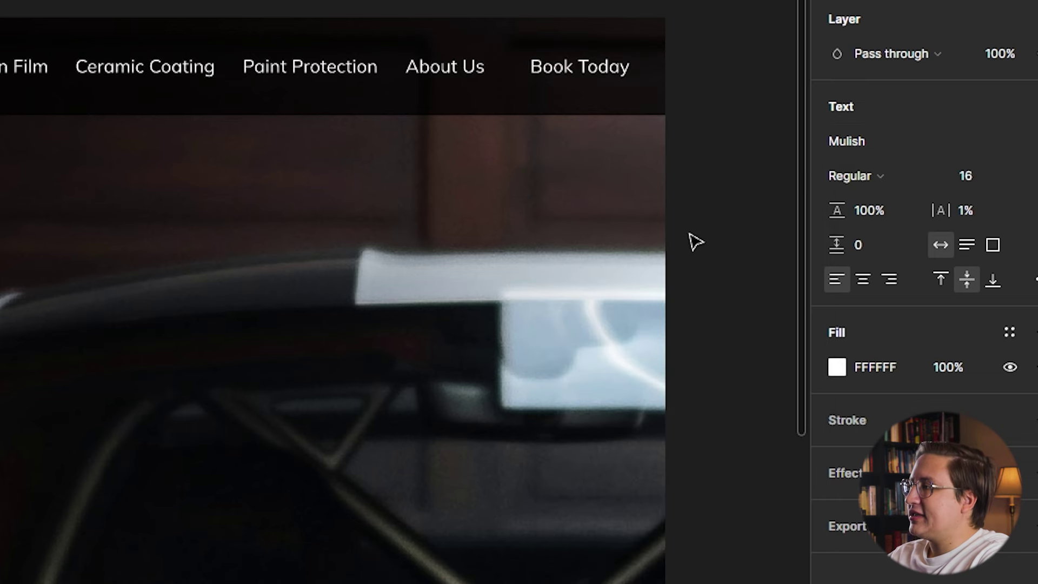
left_click(965, 177)
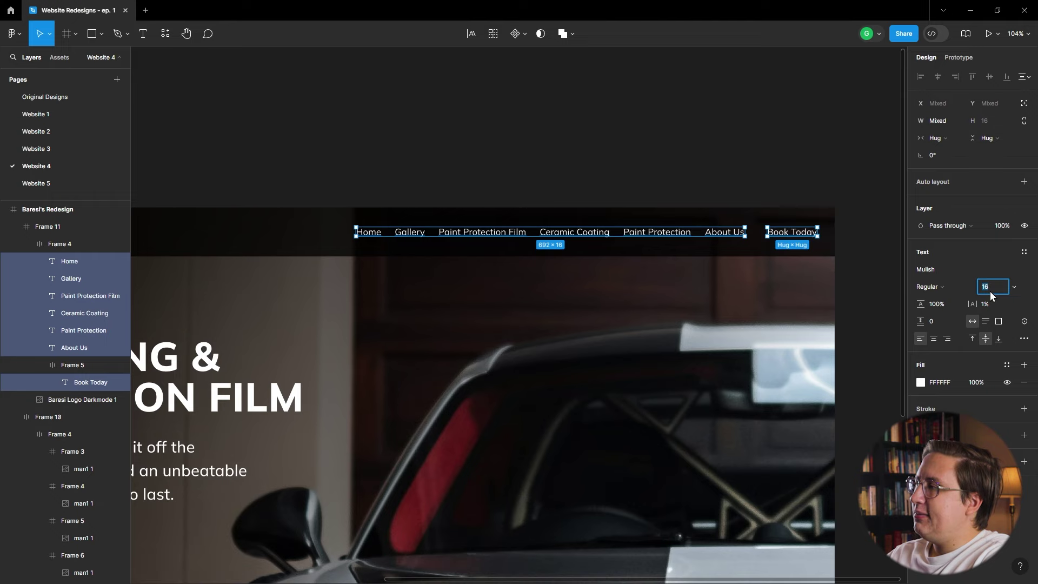
type("20")
key("Return")
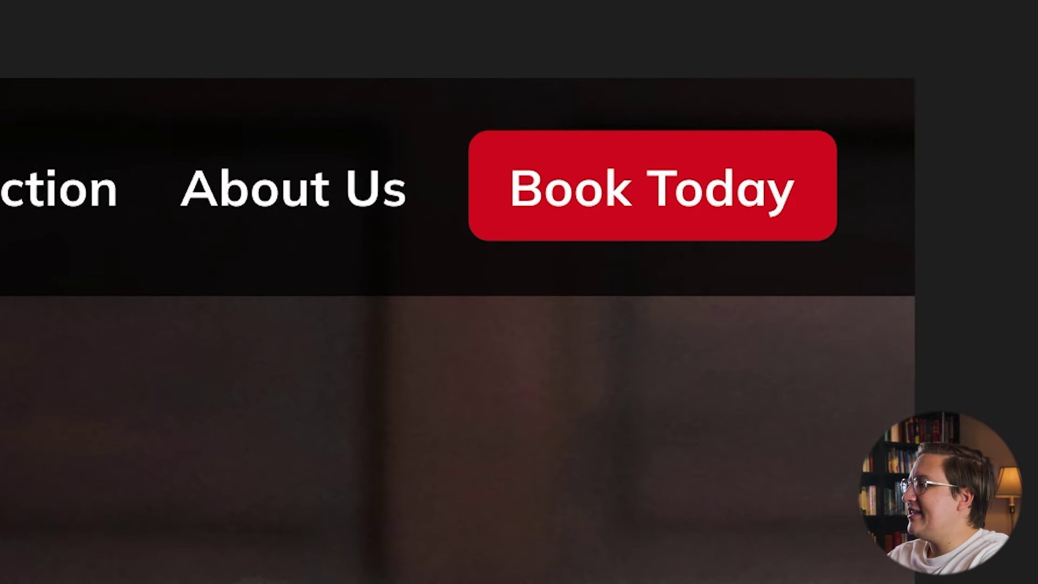
left_click(653, 185)
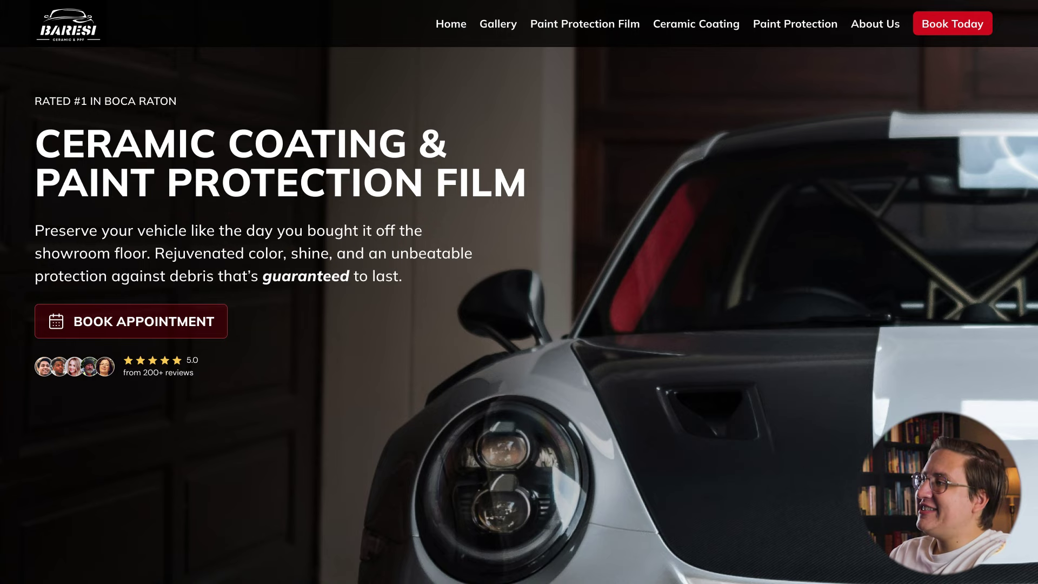